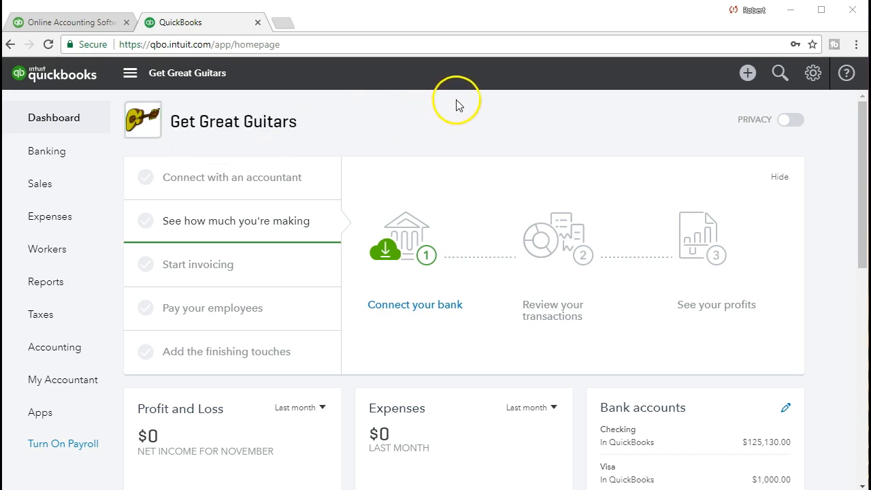
left_click(745, 74)
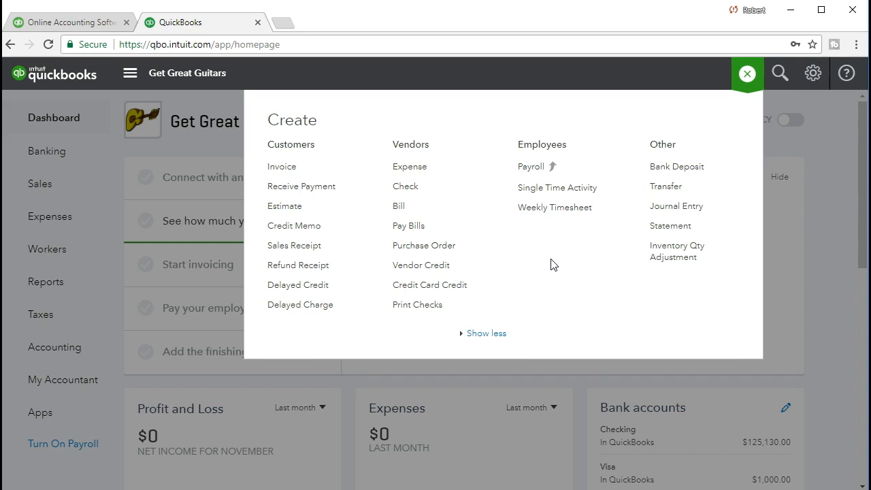
left_click(534, 277)
left_click(460, 250)
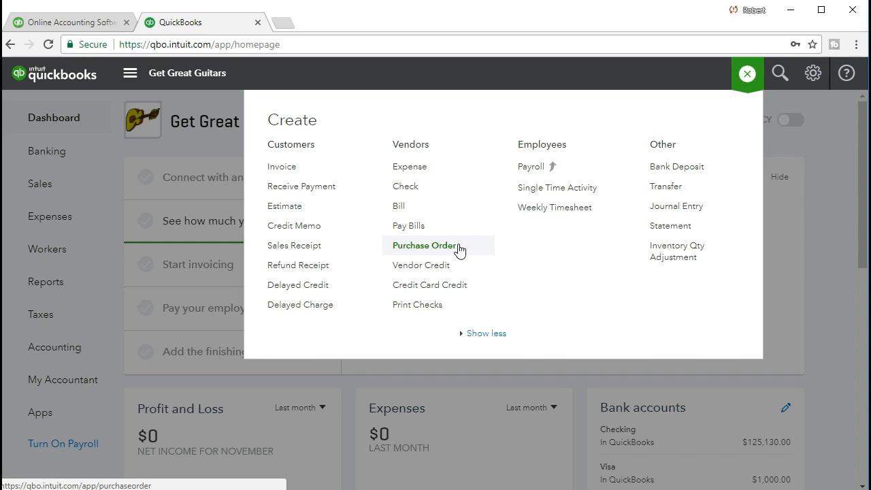
left_click(456, 213)
left_click(456, 195)
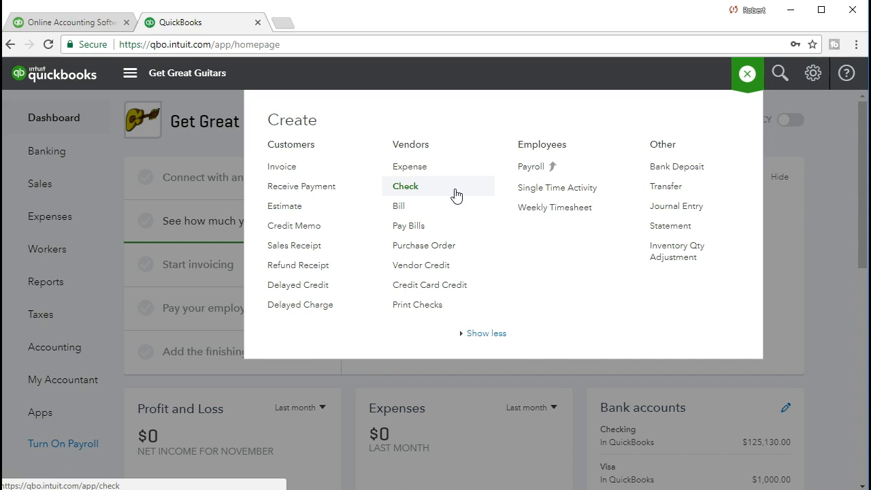
left_click(456, 210)
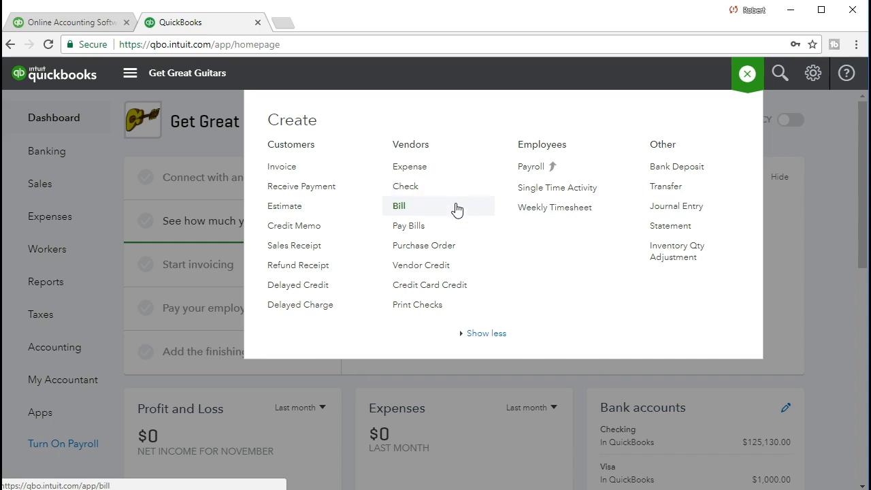
left_click(502, 275)
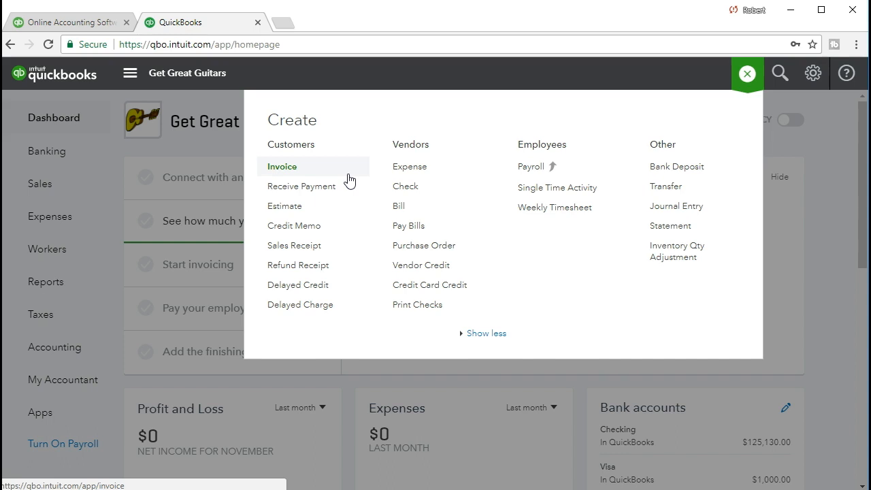
left_click(392, 213)
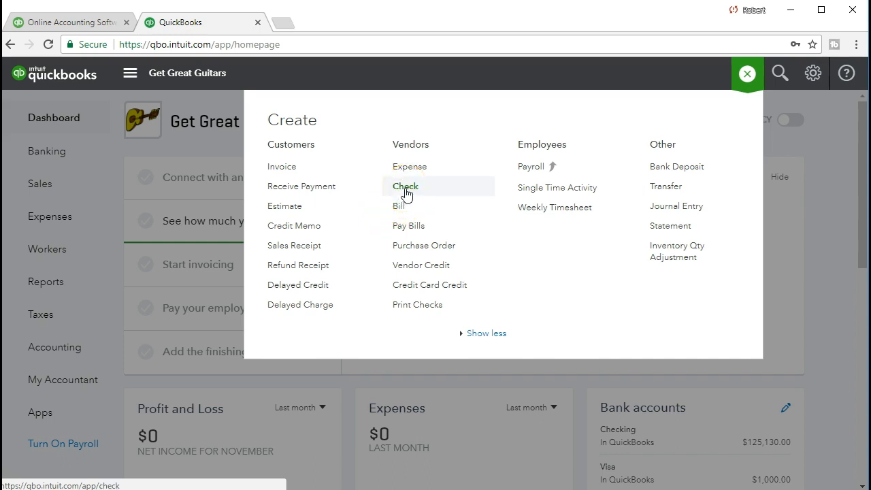
left_click(800, 248)
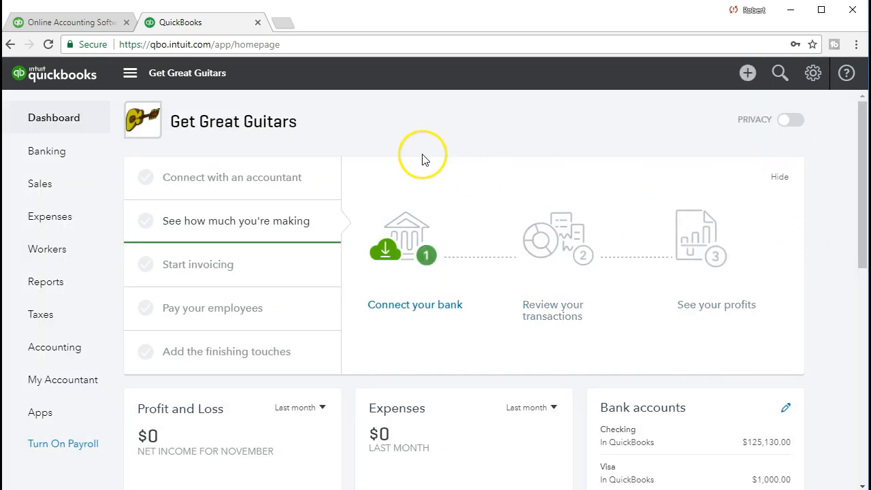
- Find the Balance Sheet among the reports and open it
left_click(87, 284)
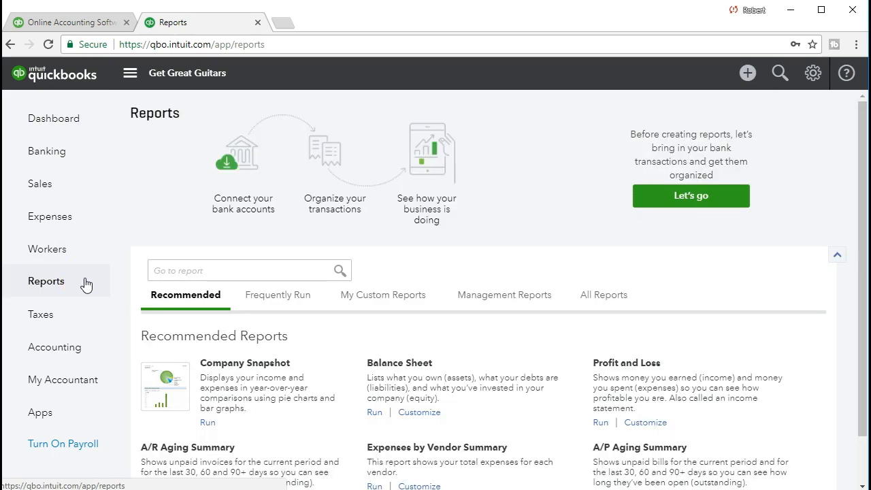
left_click(188, 272)
type("Balance Sheet")
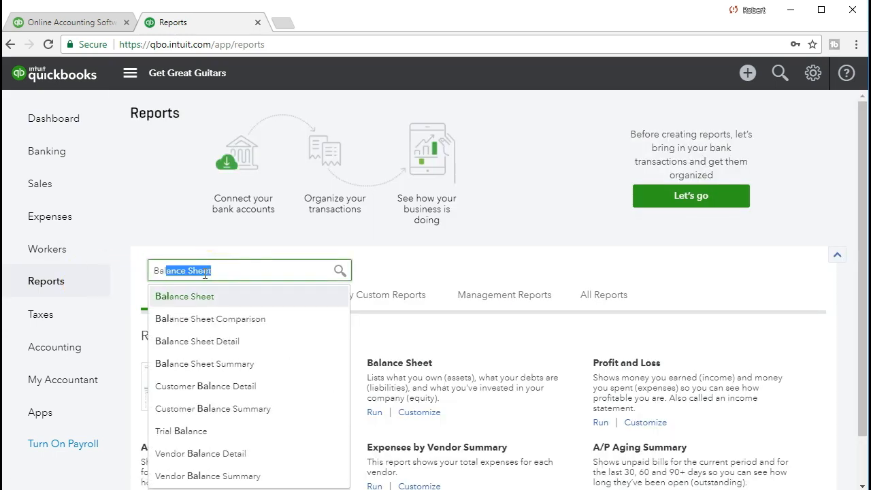
key("Return")
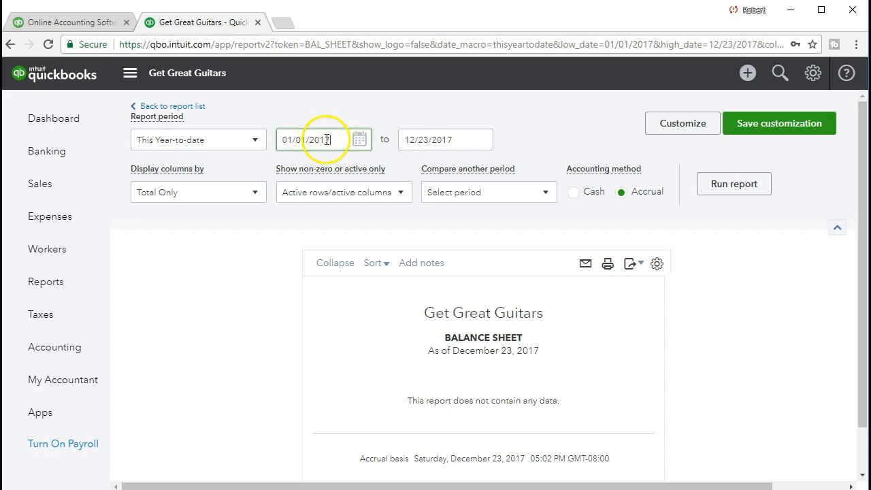
- Run the balance sheet for the period 01/01/2021 to 01/31/2021
left_click_drag(343, 140, 254, 136)
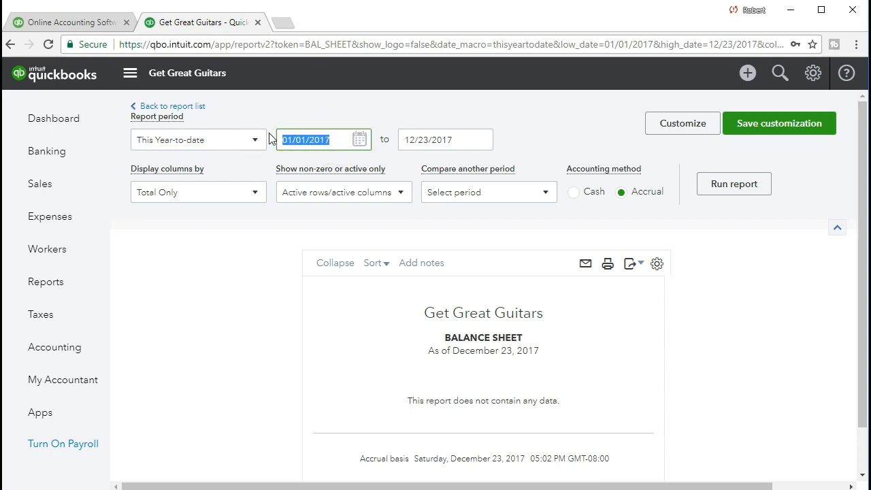
type("01/01/2021")
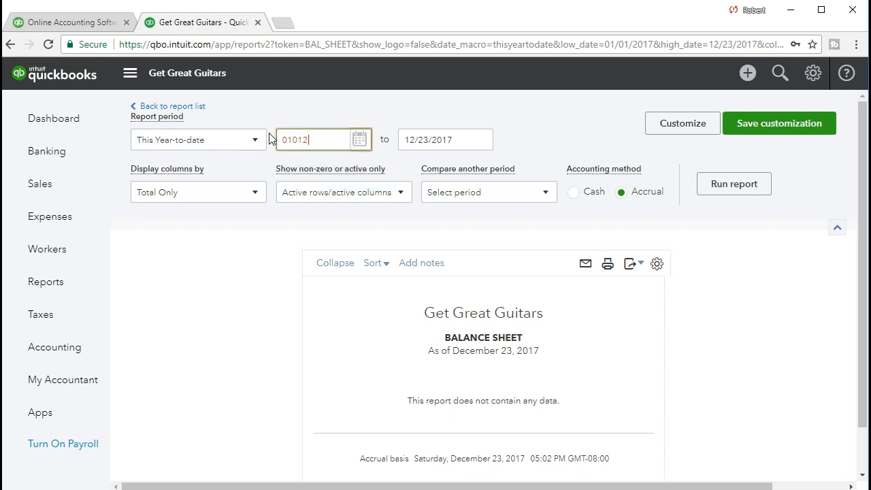
key("Tab")
type("01/31/2021")
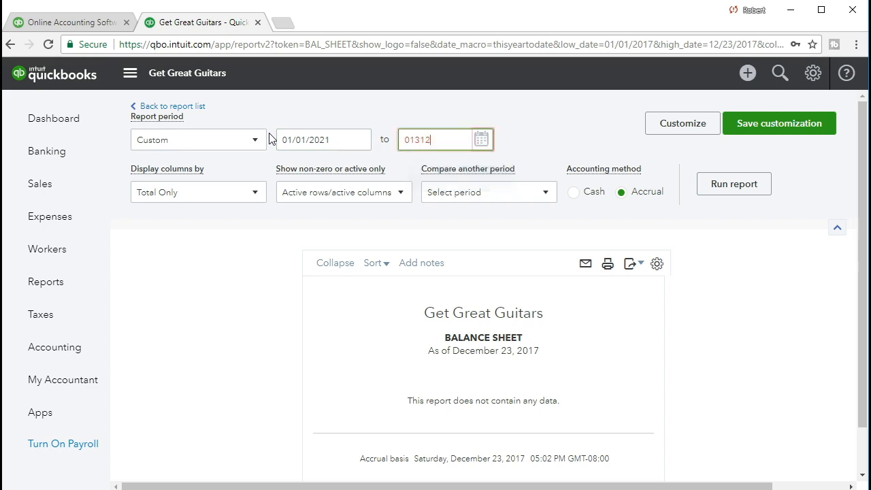
key("Tab")
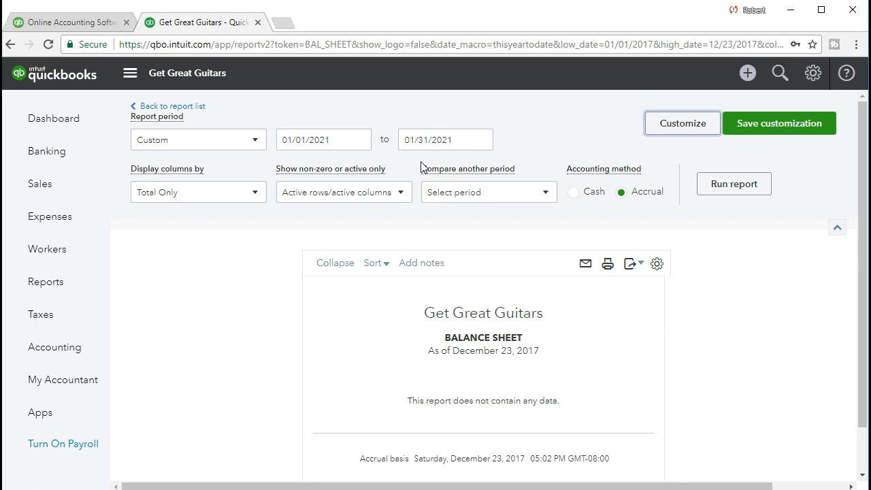
left_click(730, 186)
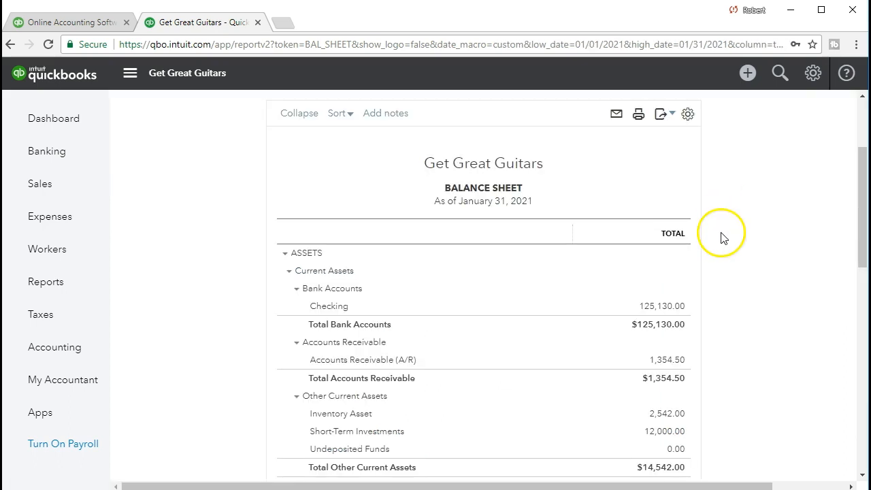
- Drill into the Inventory Asset balance and open the Gibson SG check dated 01/25/2021 from its transactions
scroll(504, 412, "down", 1)
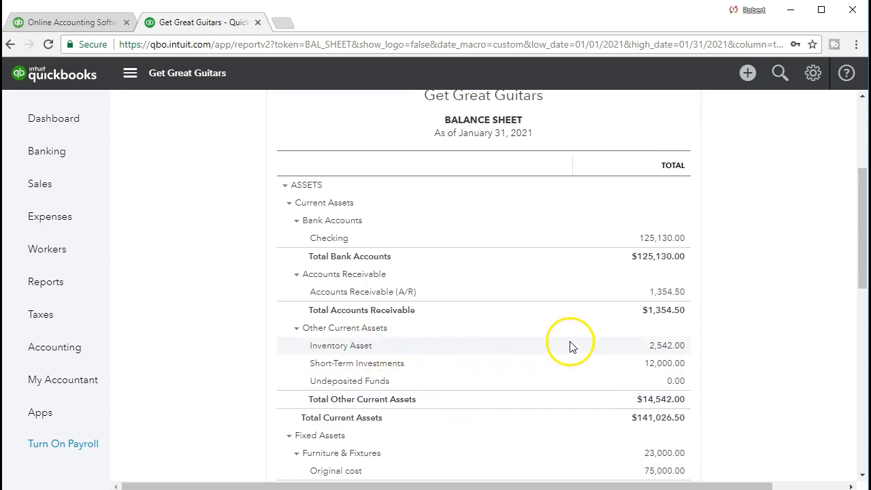
left_click(657, 350)
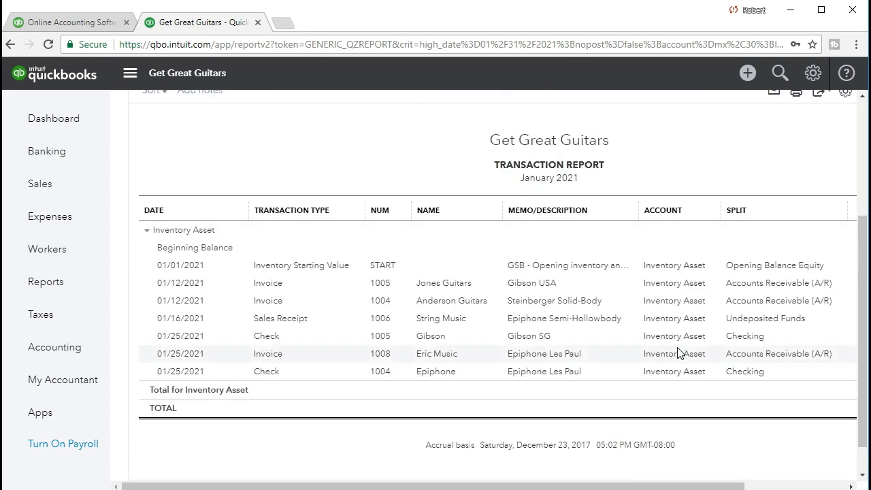
left_click_drag(609, 485, 684, 485)
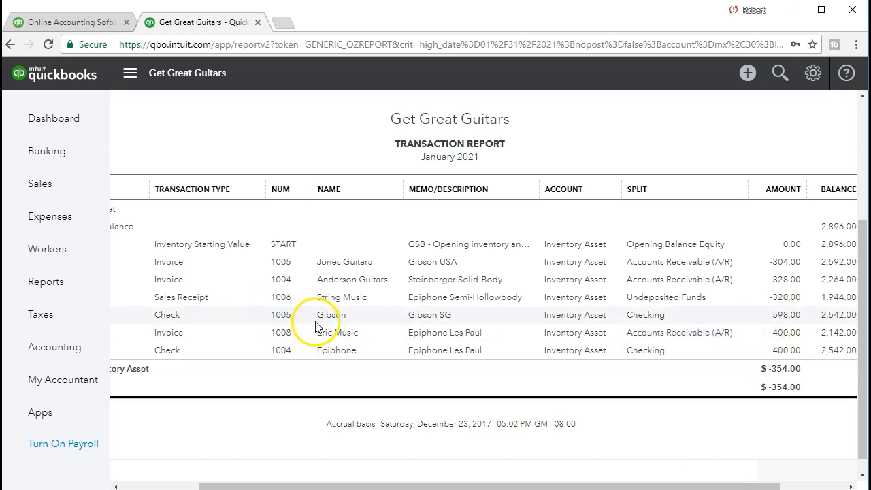
left_click(775, 318)
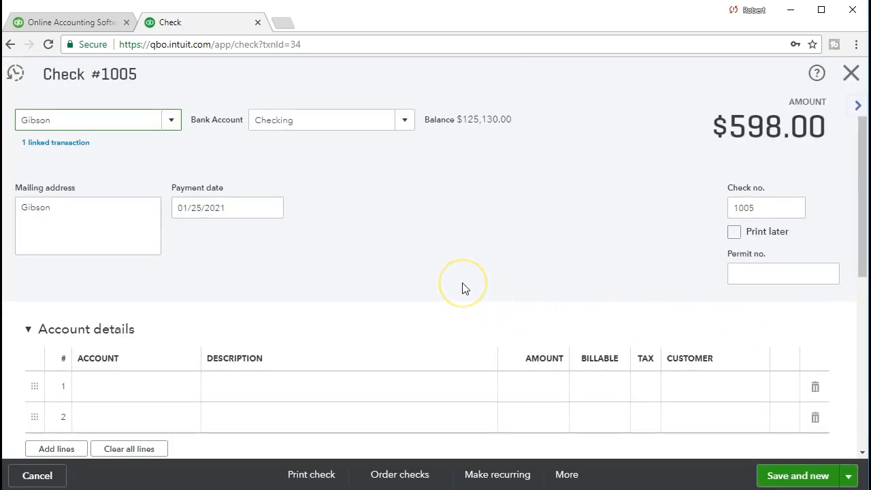
- Review the Gibson check's billable item details and its linked purchase order, and close the check without changes
scroll(462, 288, "down", 3)
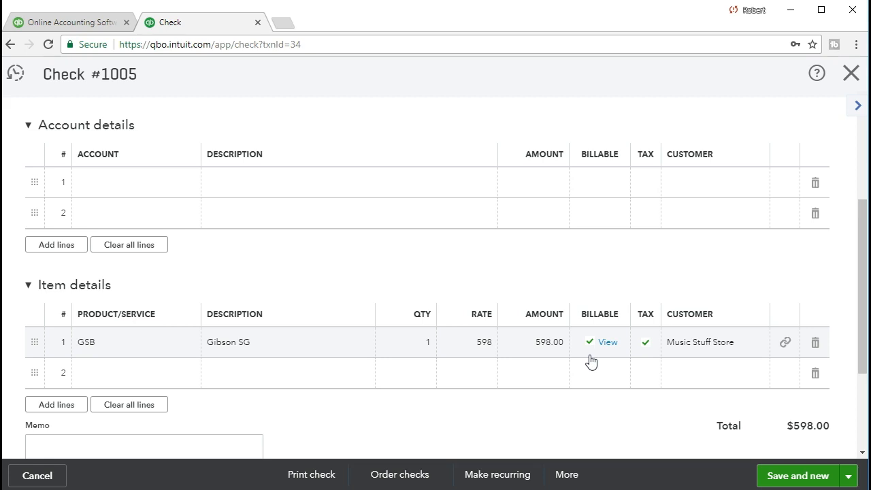
left_click(557, 392)
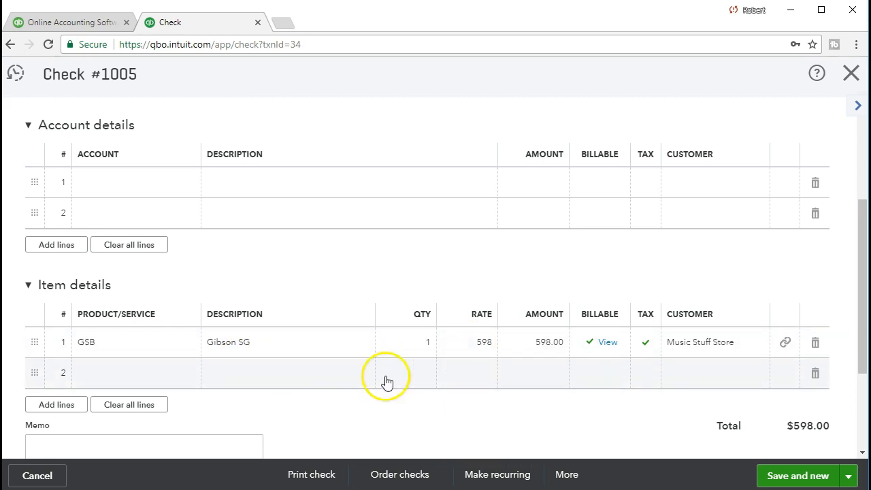
scroll(336, 391, "up", 3)
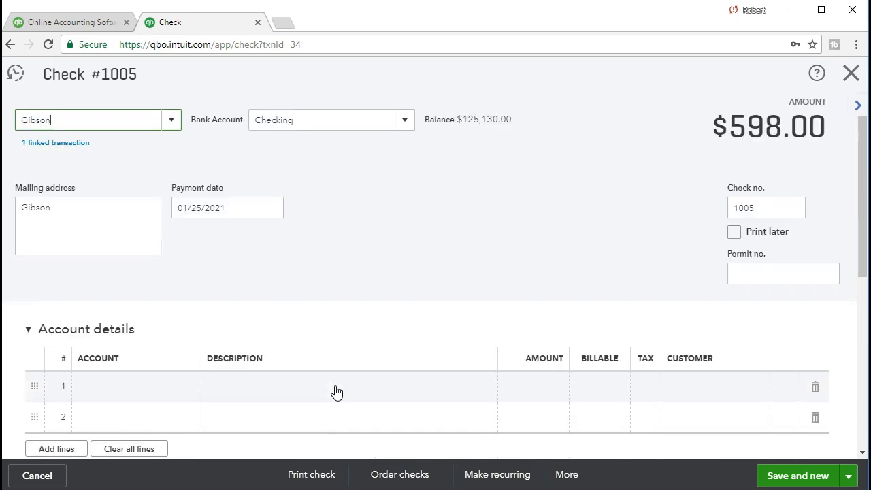
left_click(66, 151)
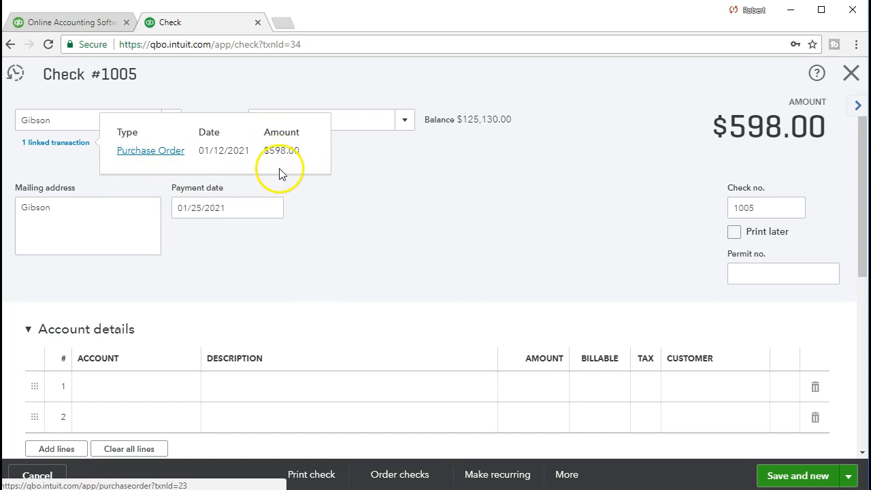
left_click(414, 194)
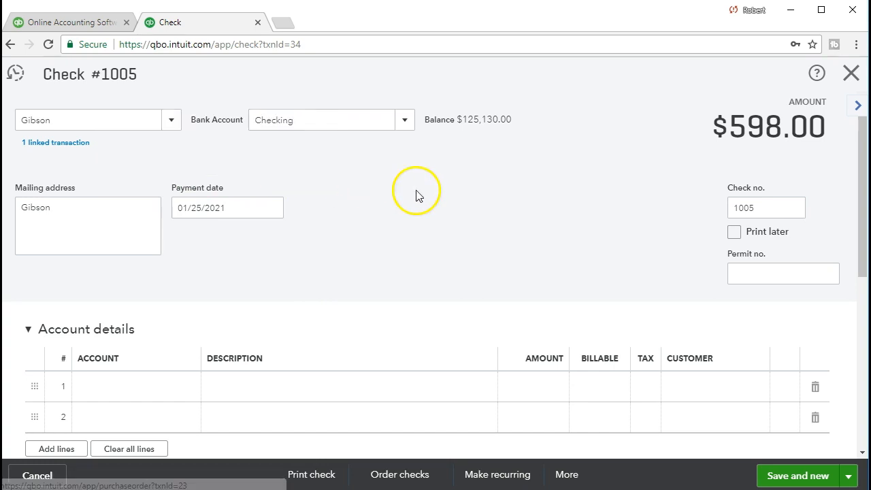
left_click(851, 76)
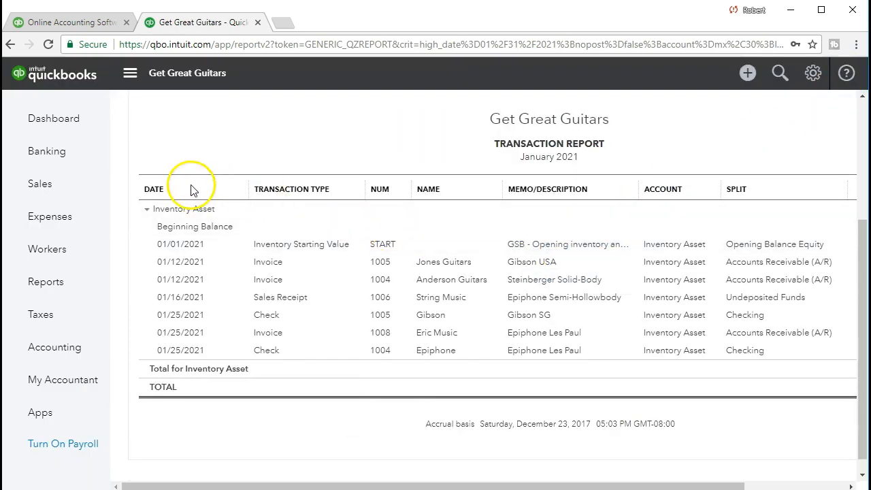
- Go to the sales invoices list and start a new invoice
left_click(59, 187)
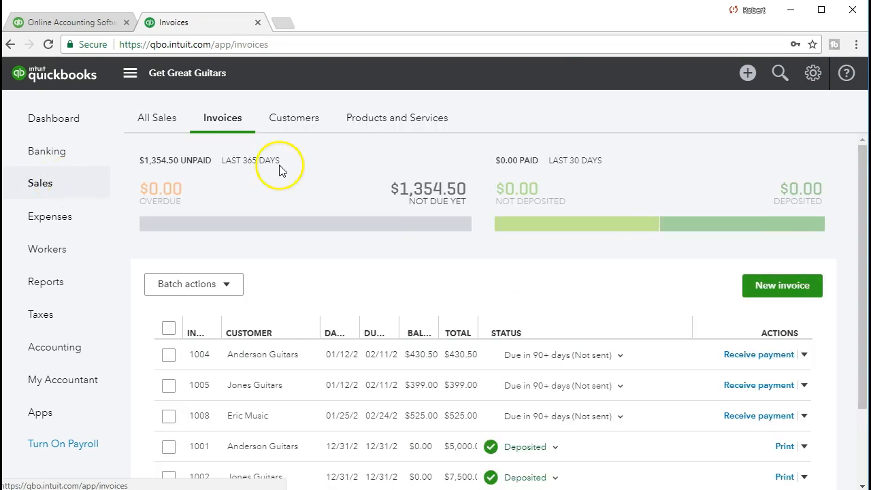
left_click(742, 84)
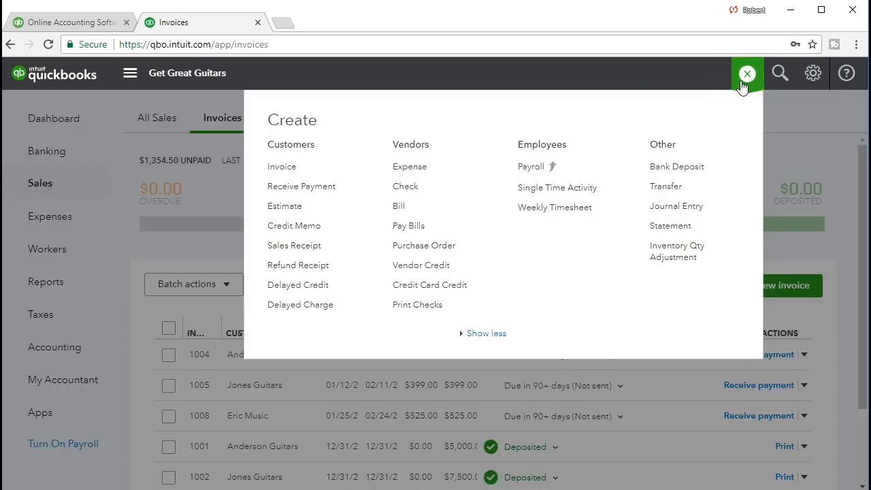
left_click(221, 197)
left_click(79, 196)
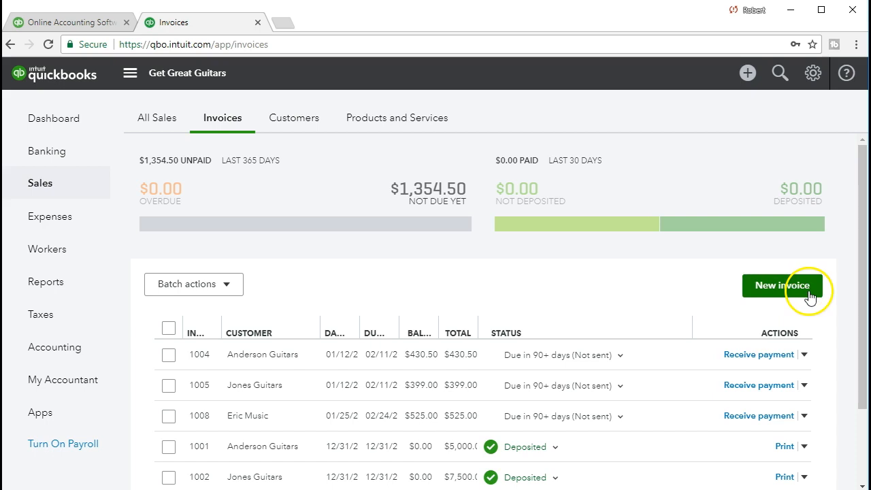
left_click(772, 290)
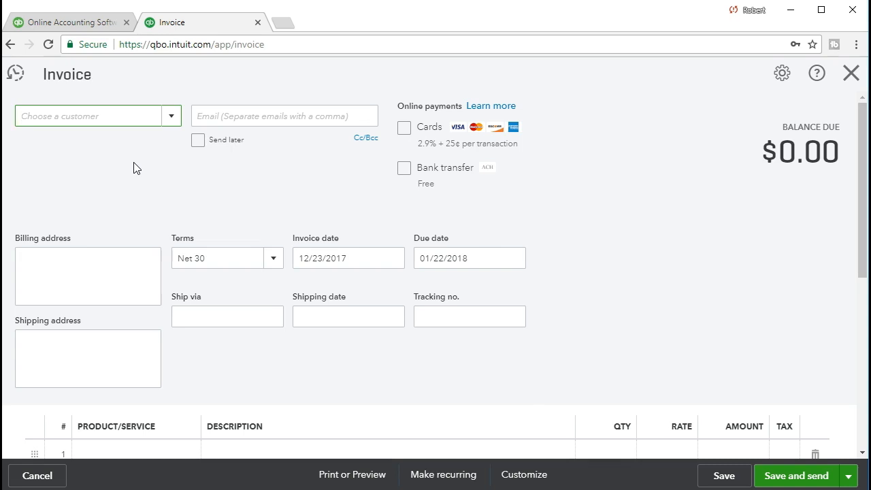
- Choose Music Stuff Store as the invoice customer and add the Gibson SG billable expense to the invoice
left_click(171, 117)
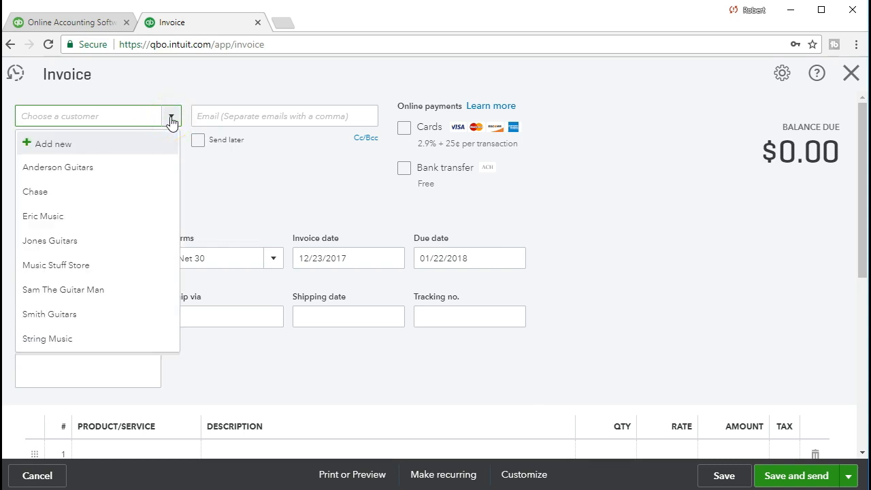
type("Music Stuff Store")
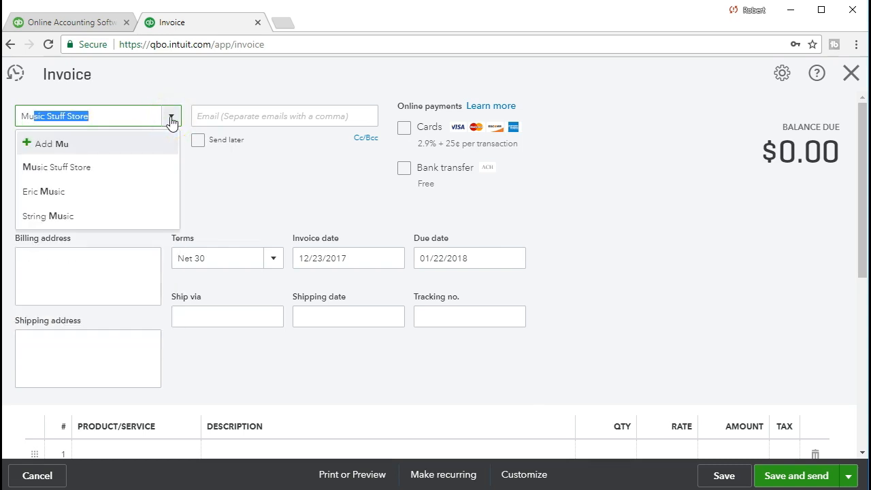
left_click(99, 167)
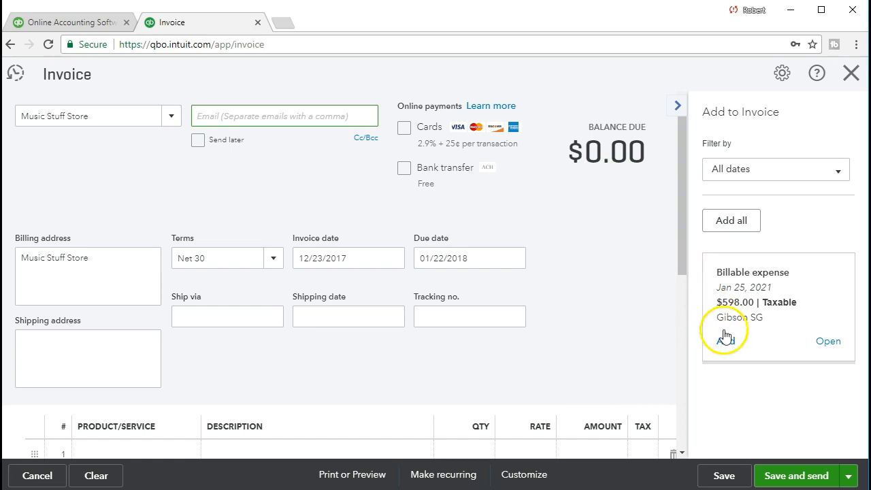
left_click(726, 340)
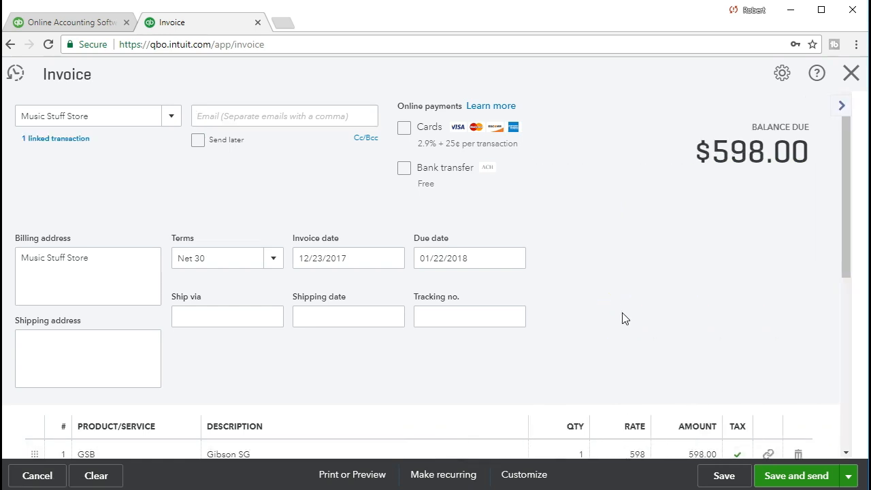
- Add a second invoice line for product GSB to bring up the Gibson SG's sales price
scroll(625, 318, "down", 2)
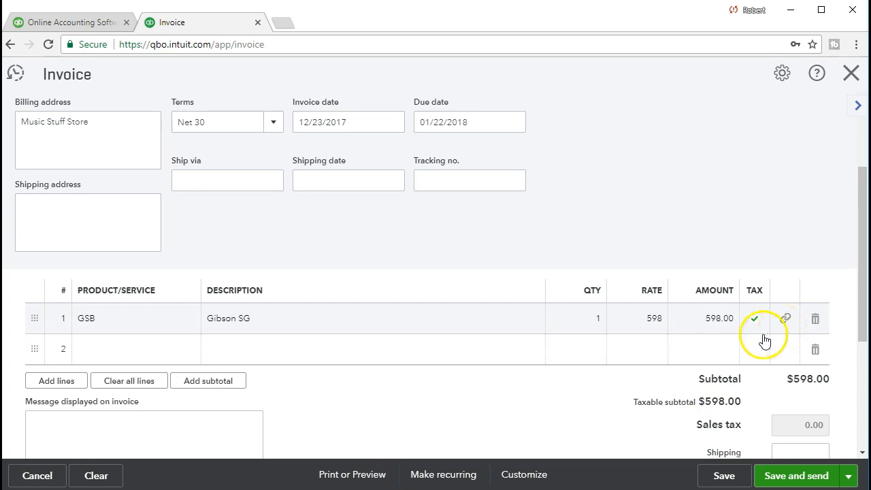
left_click(128, 352)
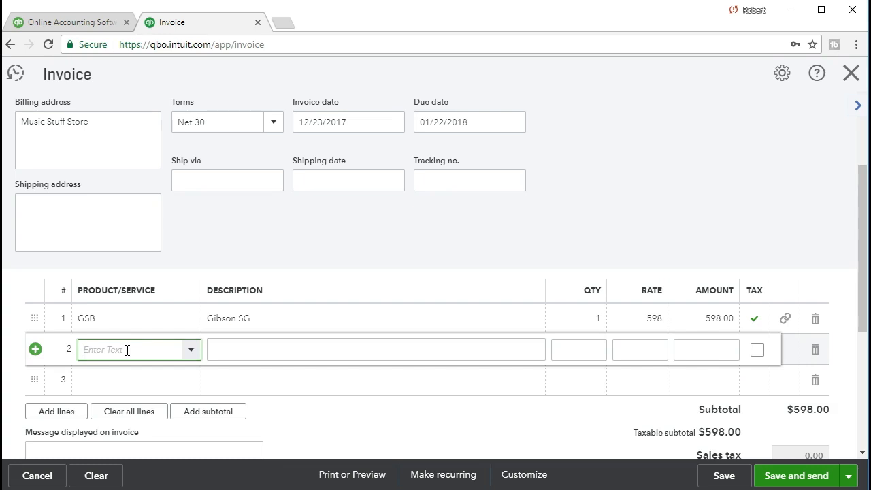
type("GSb")
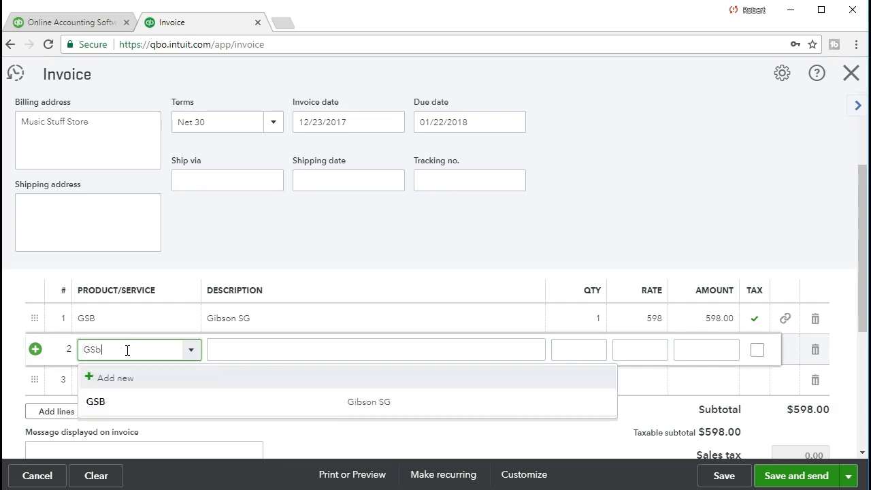
left_click(110, 402)
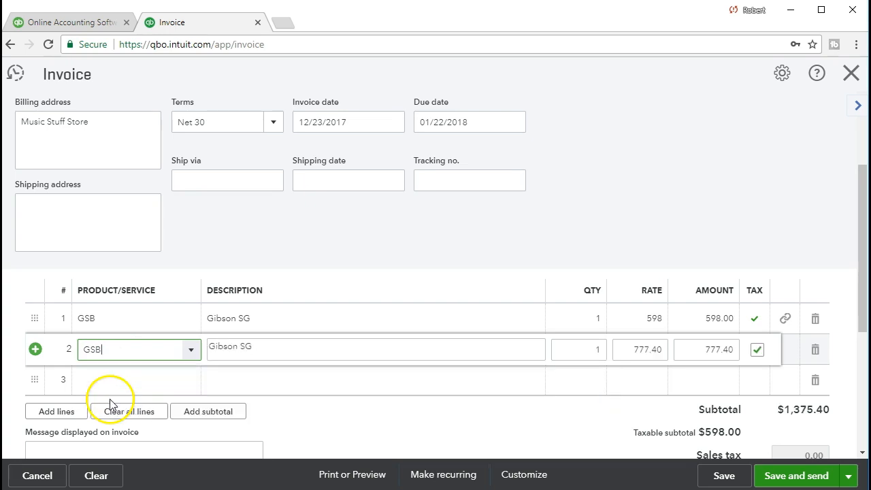
- Set the rate of the linked Gibson SG line to 777.40
left_click(650, 322)
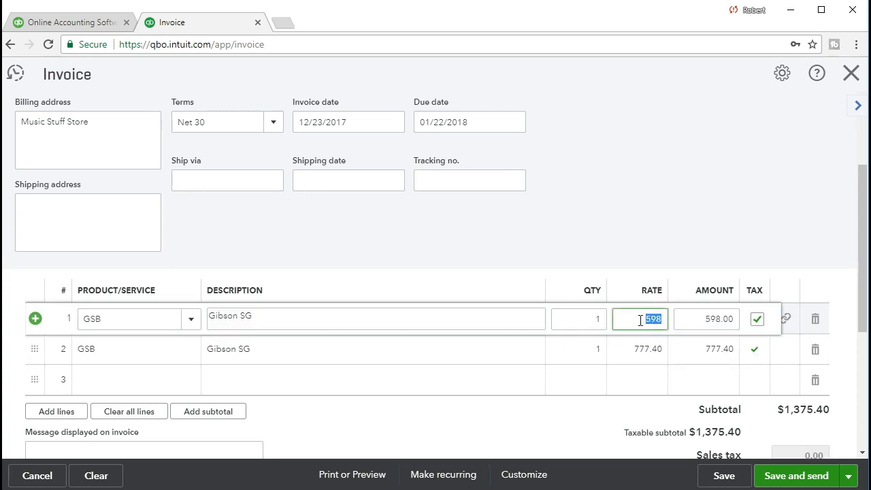
left_click(648, 323)
type("777.4")
key("Tab")
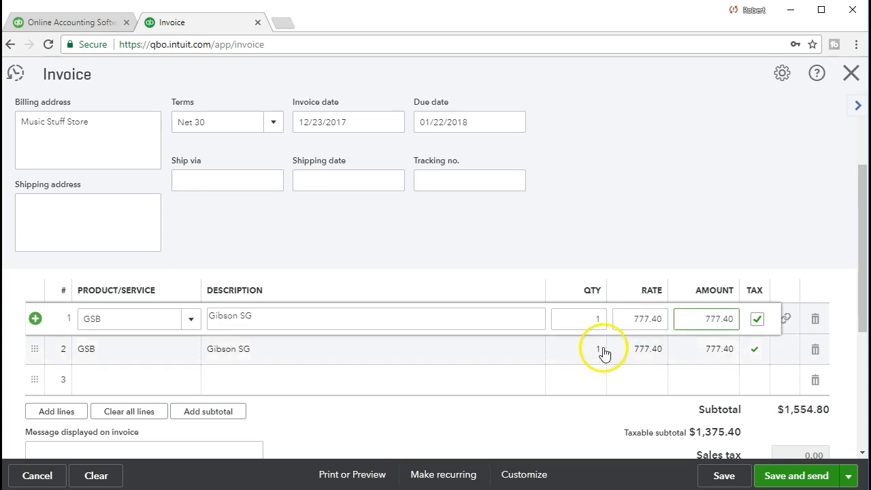
- Delete the second GSB line so that only the linked Gibson SG line is billed
left_click(568, 357)
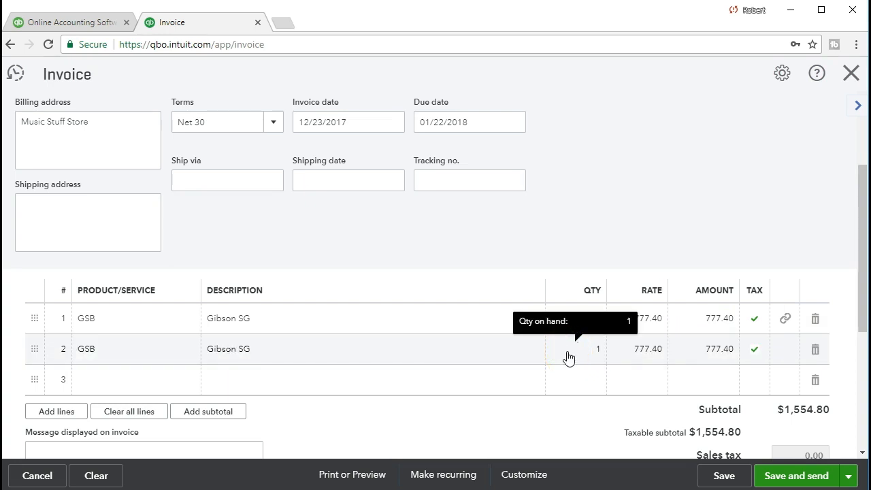
left_click(814, 356)
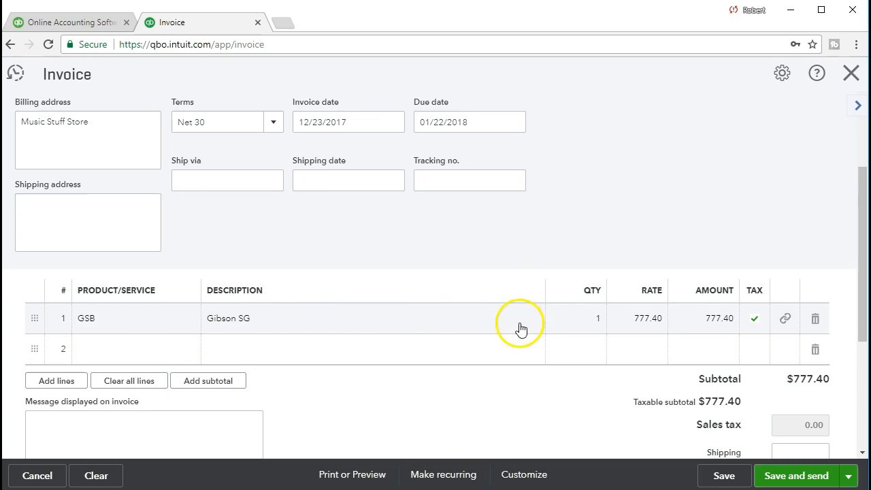
left_click(595, 344)
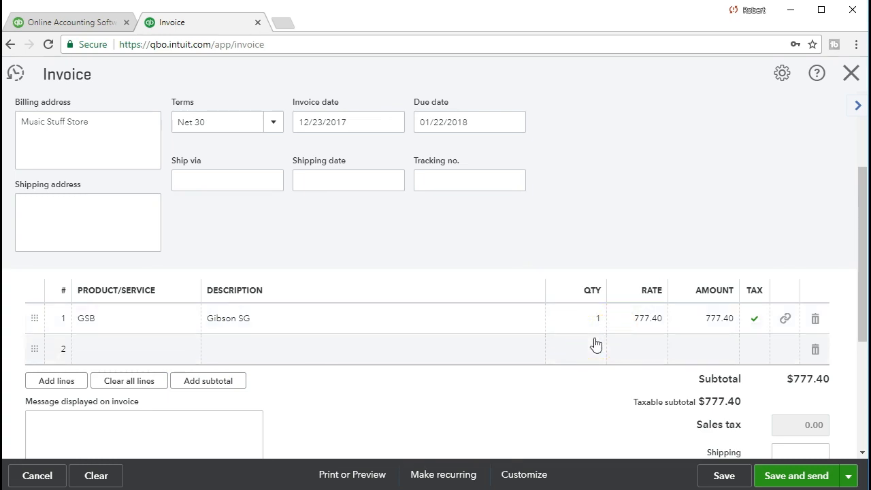
scroll(595, 343, "up", 4)
left_click(313, 297)
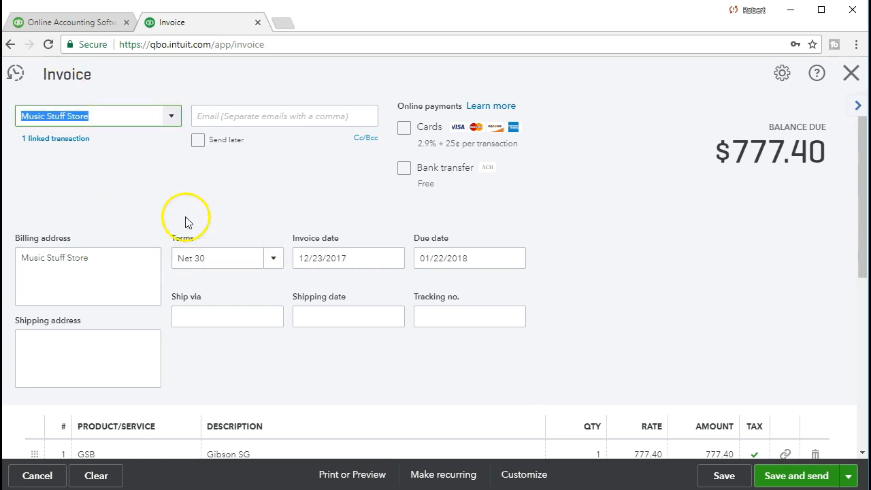
left_click(134, 112)
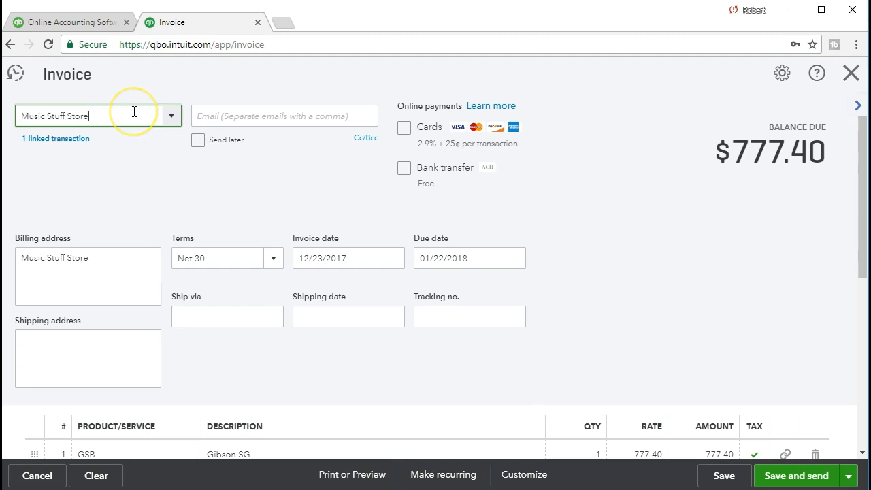
key("Tab")
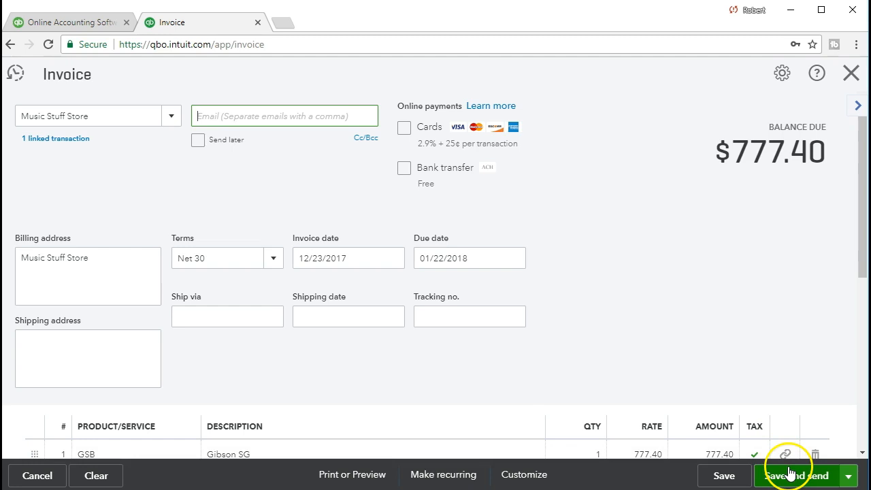
left_click(326, 213)
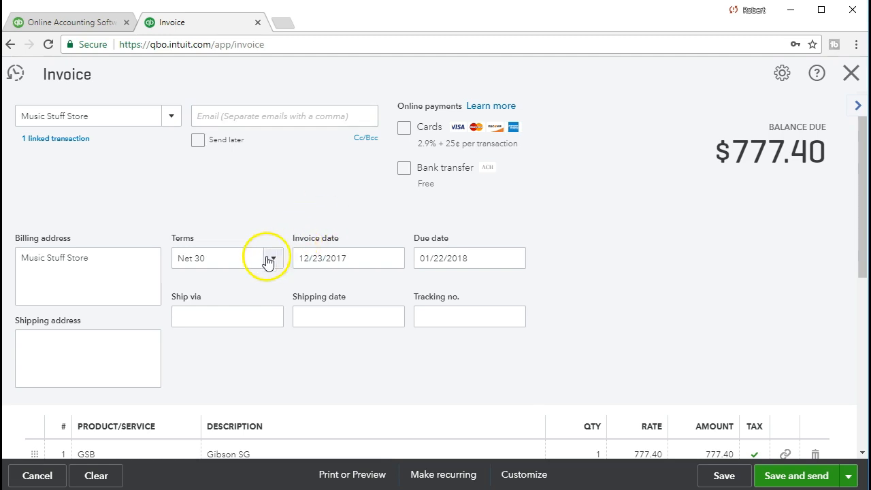
- Enter the customer's street address, city, state and ZIP code below Music Stuff Store in the billing address
left_click(127, 291)
left_click(510, 429)
key("alt+Tab")
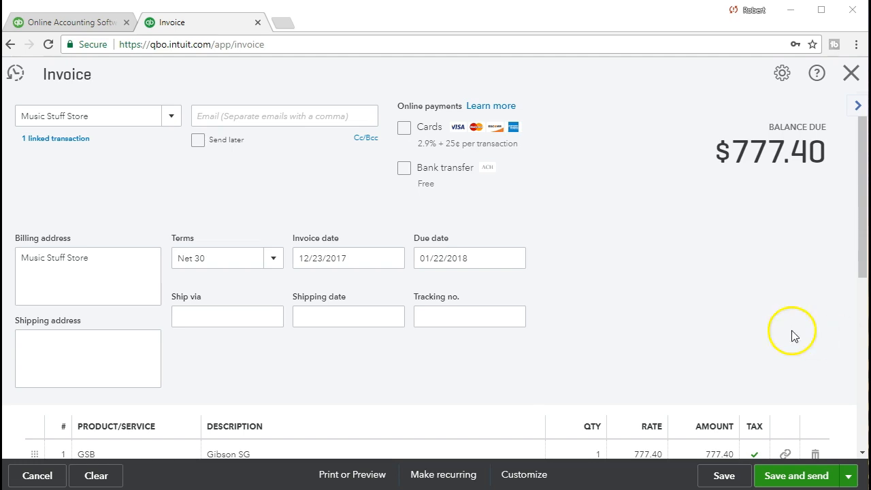
left_click(131, 262)
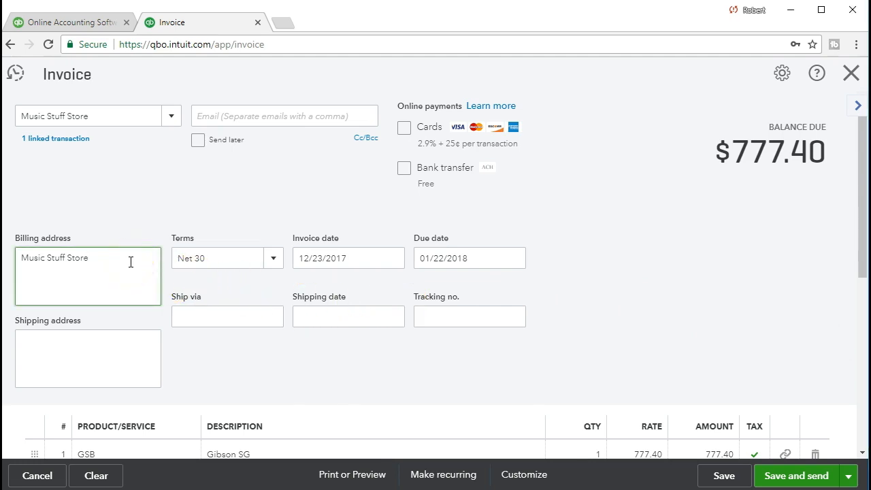
type("8200 E Santa Ana Canyon Rd, Anaheim, CA 92808")
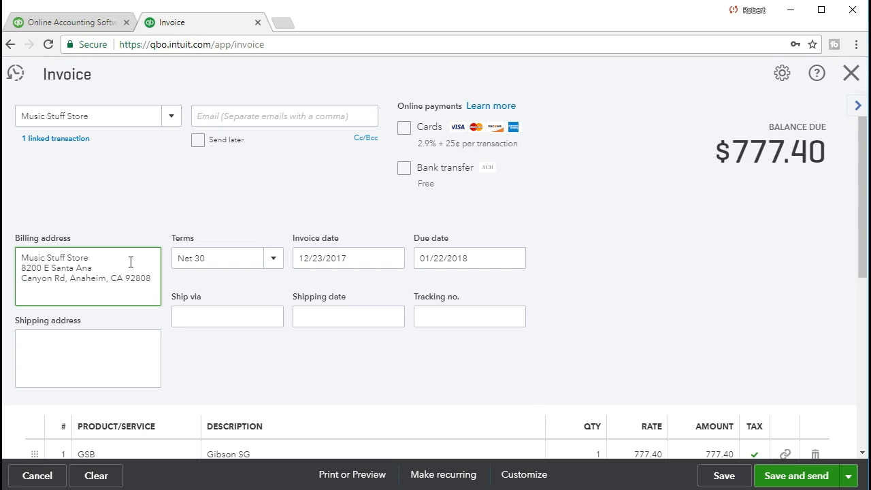
left_click(129, 283)
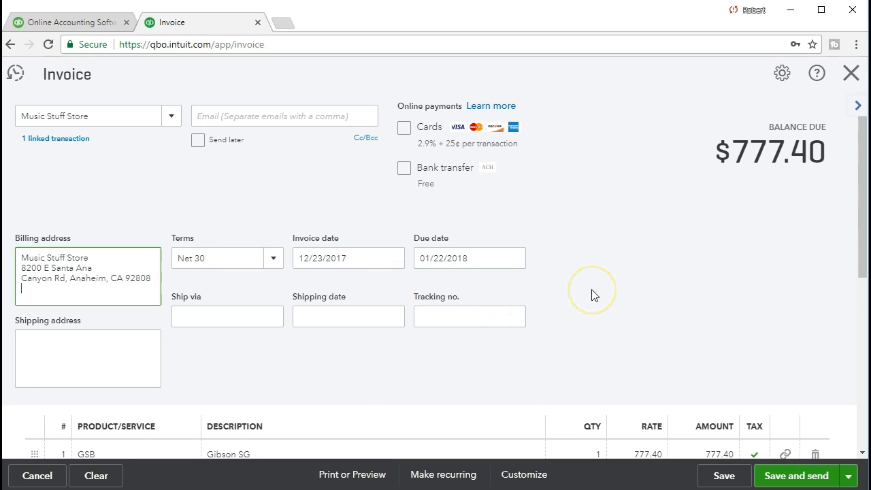
- Commit the billing address so the sales tax is calculated, and check the tax in the invoice totals
scroll(591, 295, "down", 3)
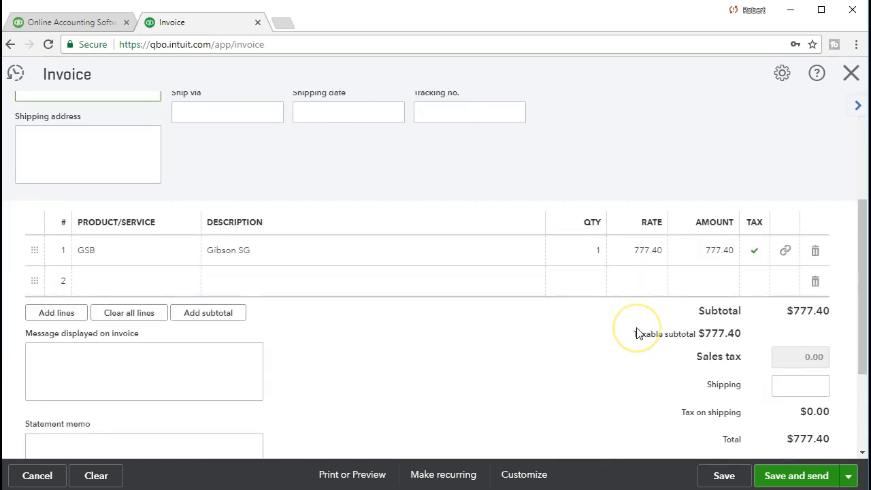
scroll(595, 358, "up", 3)
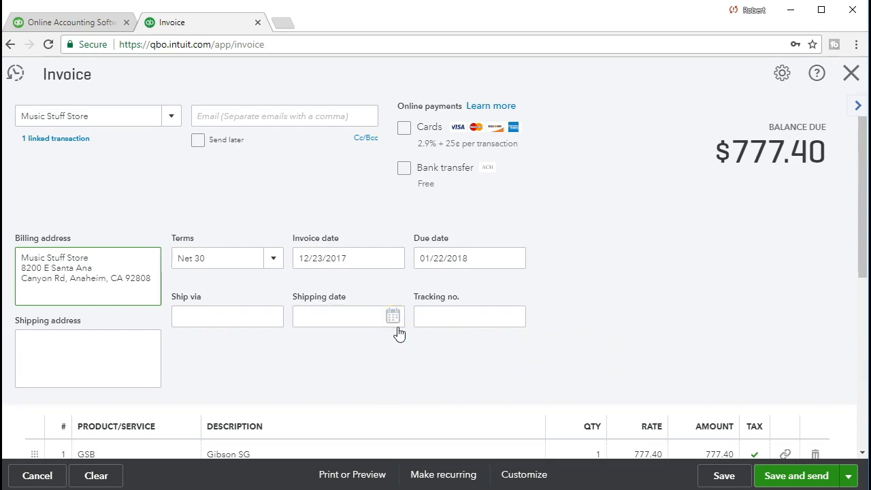
scroll(398, 334, "down", 4)
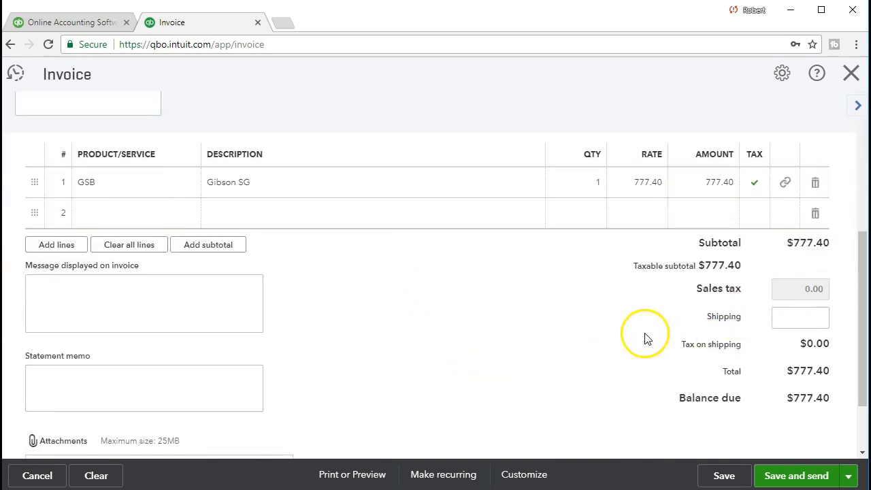
scroll(544, 350, "up", 4)
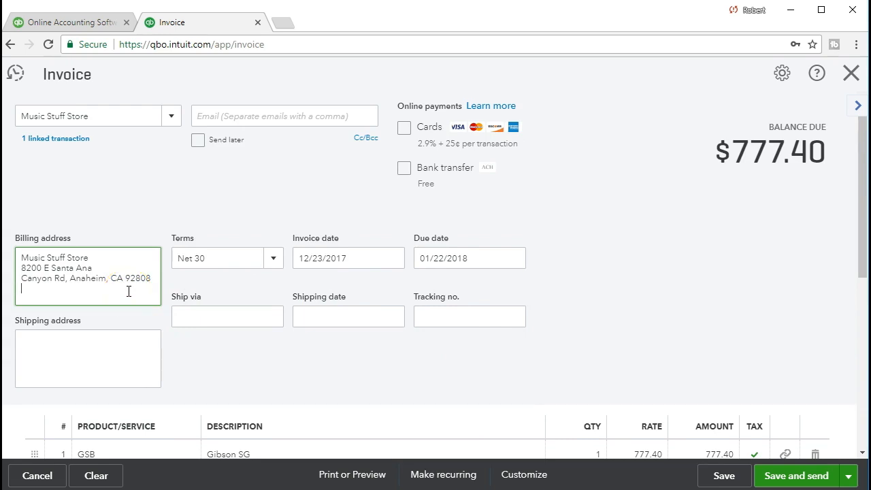
left_click(109, 357)
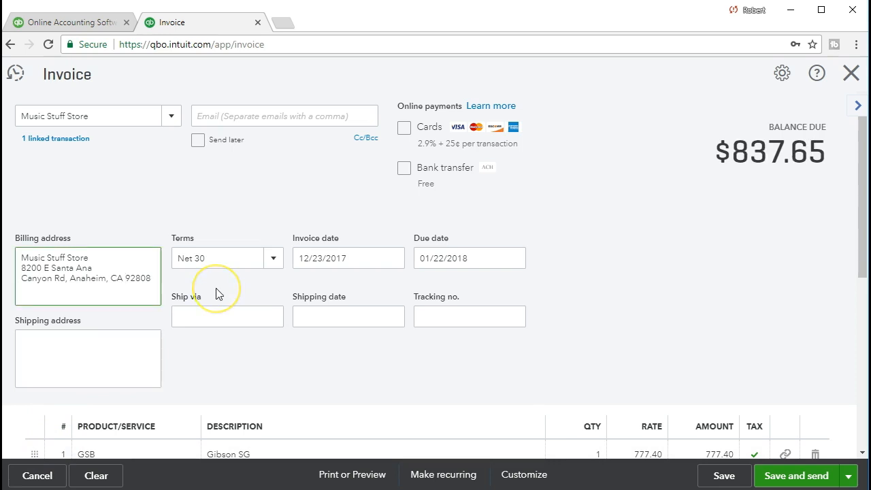
key("Tab")
scroll(400, 292, "down", 4)
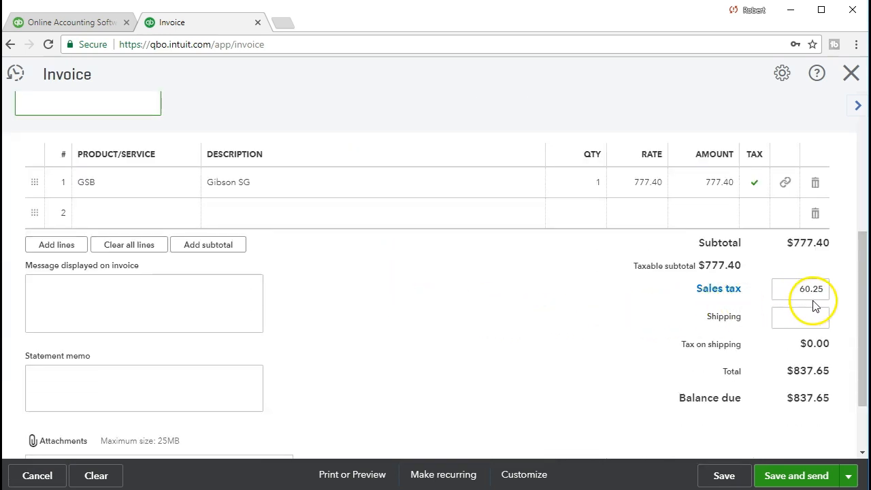
scroll(442, 364, "up", 4)
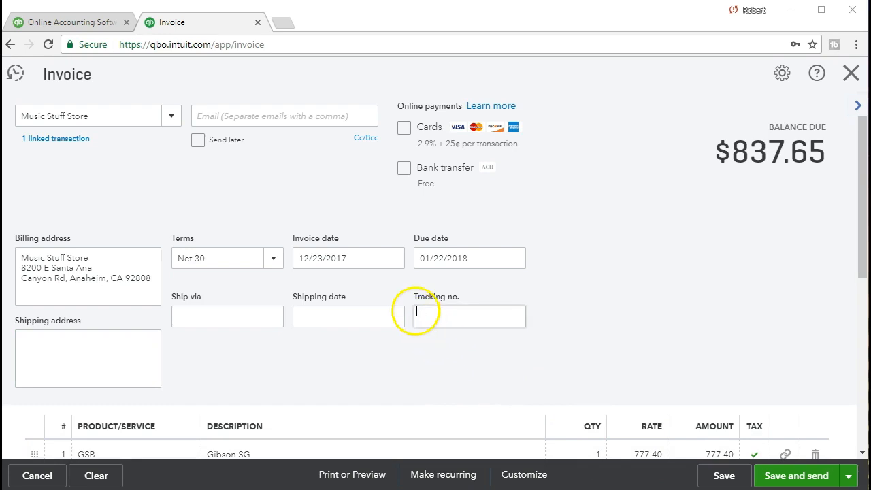
- Set the invoice date to 01/25/2021, keeping the Net 30 terms
left_click(342, 258)
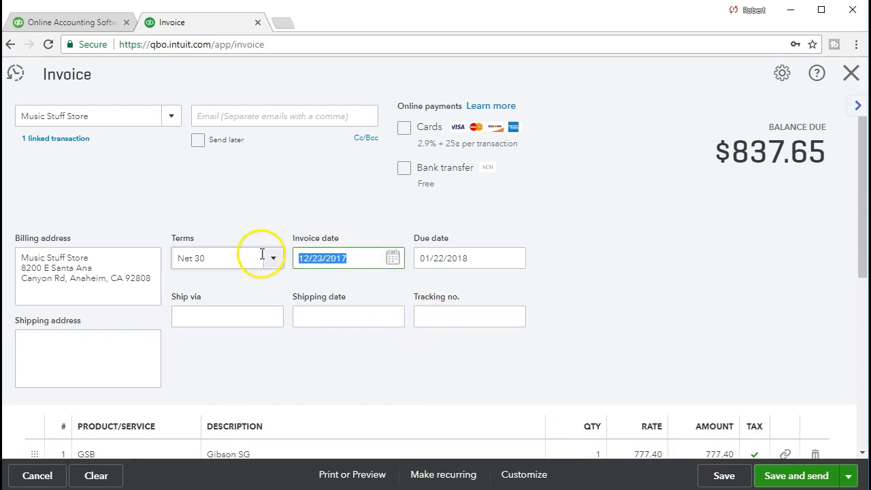
type("01")
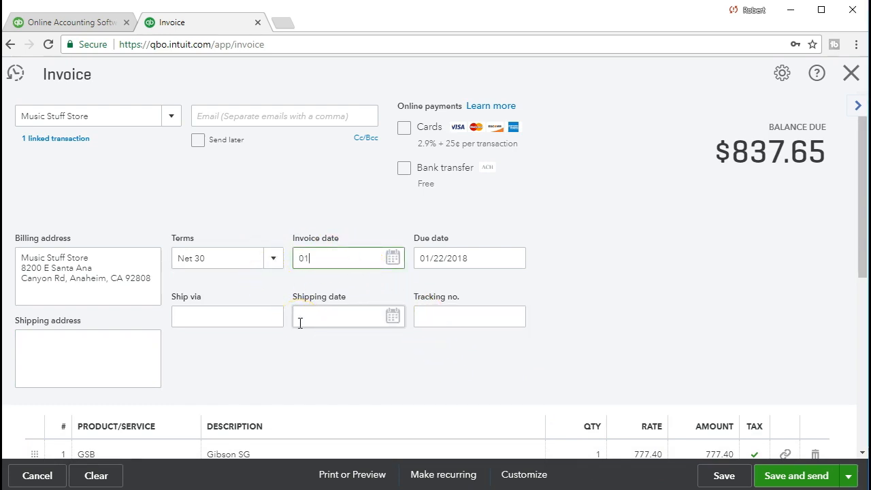
type("/25/2021")
key("Tab")
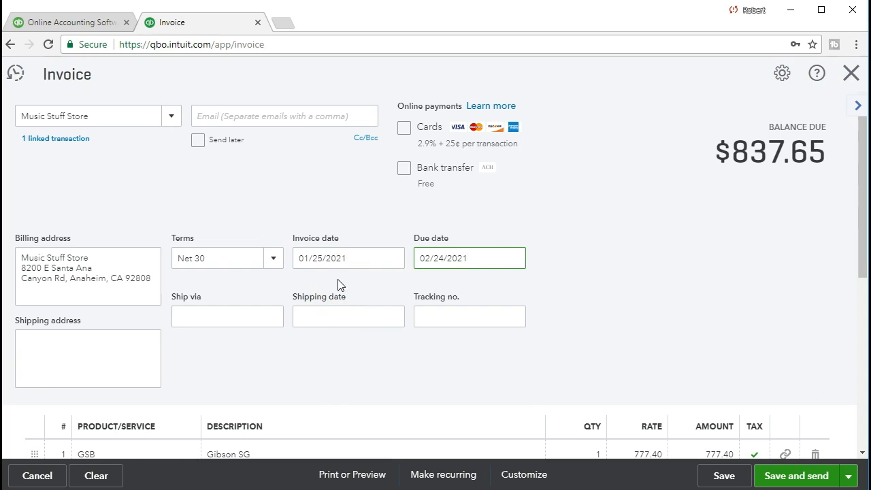
left_click(463, 259)
- Switch to Calculator and compute a 5% sales tax on the invoice subtotal as 777.4 × 0.05
scroll(255, 307, "down", 3)
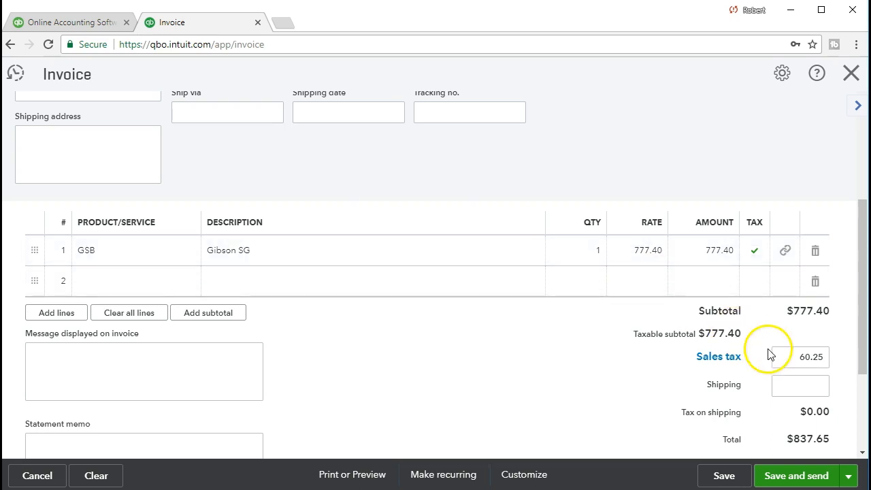
left_click(806, 357)
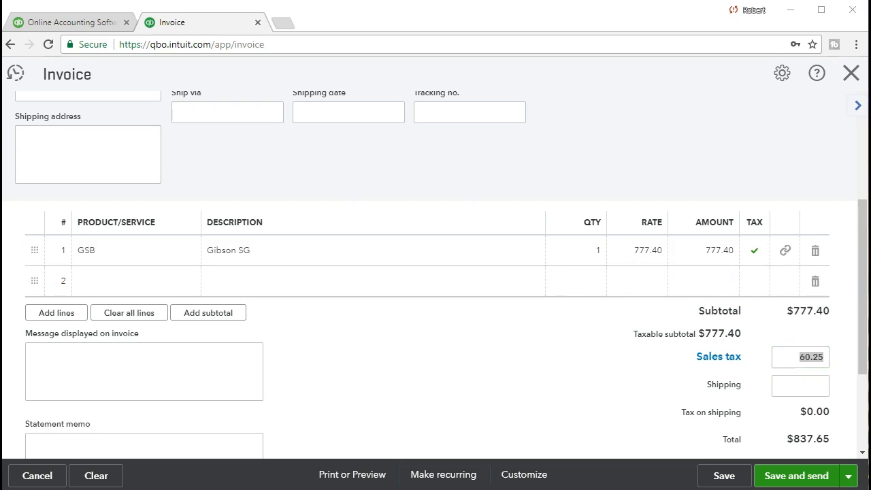
left_click_drag(870, 123, 496, 105)
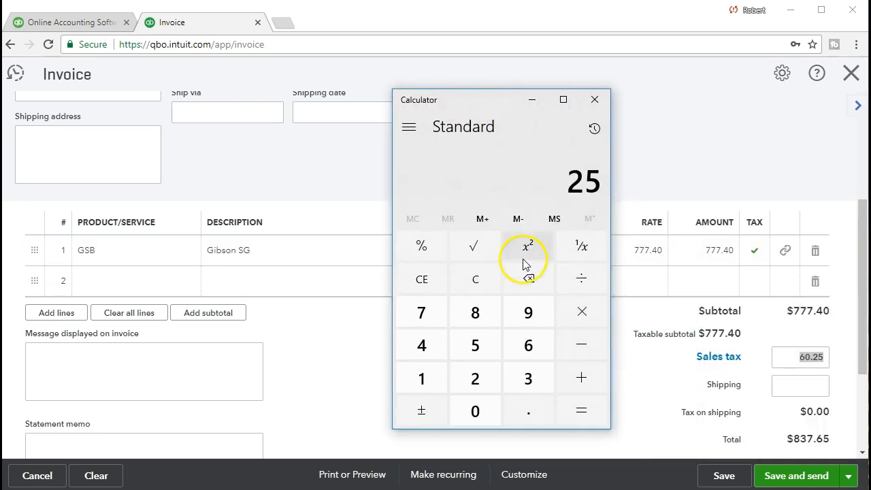
left_click(485, 281)
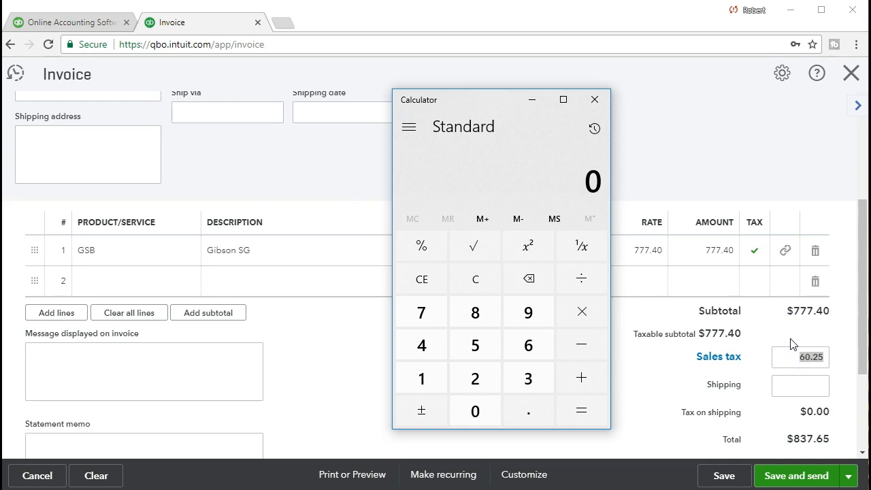
type("777.")
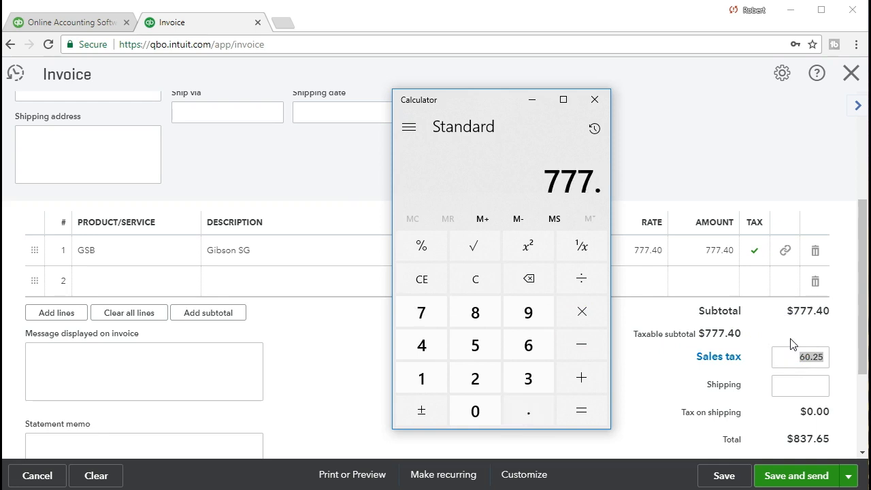
type("4*0.05")
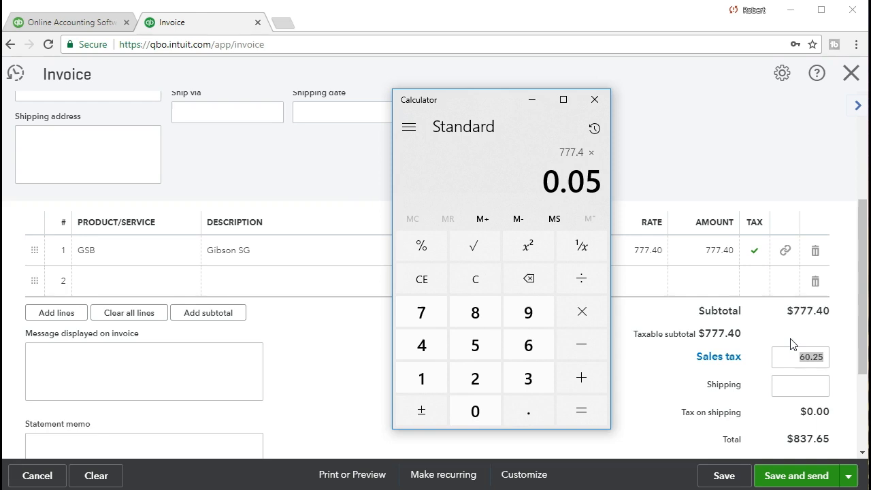
key("Return")
left_click_drag(521, 113, 870, 128)
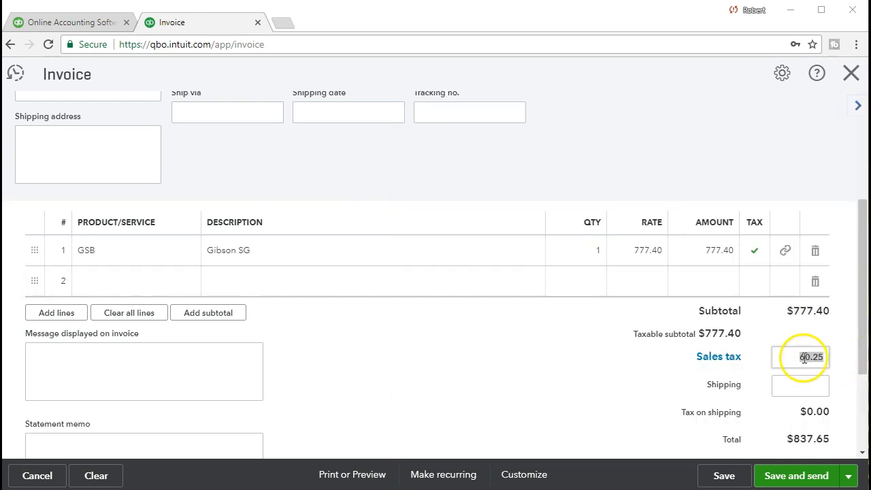
- Override the invoice's recommended sales tax with 38.87 and keep the change
left_click(776, 359)
left_click(786, 354)
left_click_drag(787, 353, 864, 348)
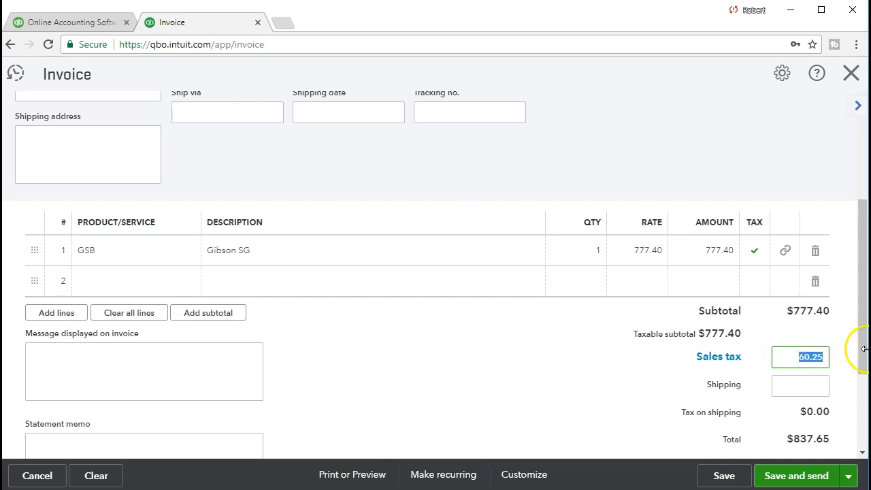
type("38.87")
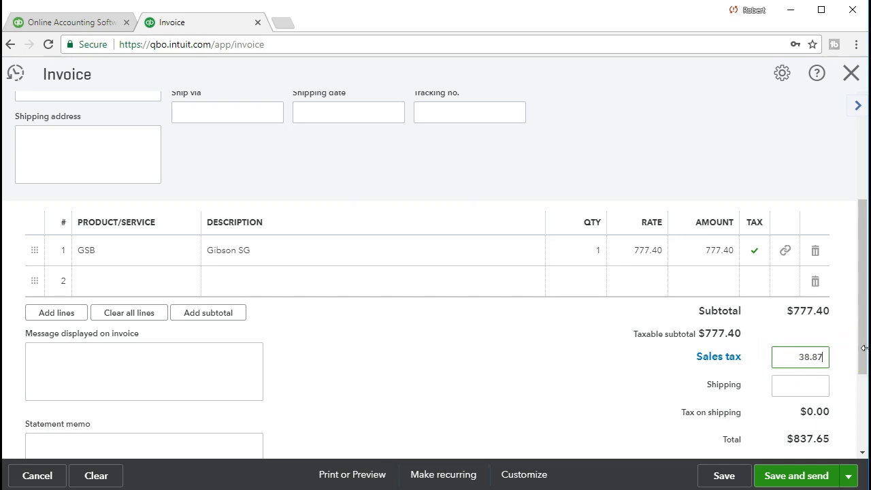
key("Tab")
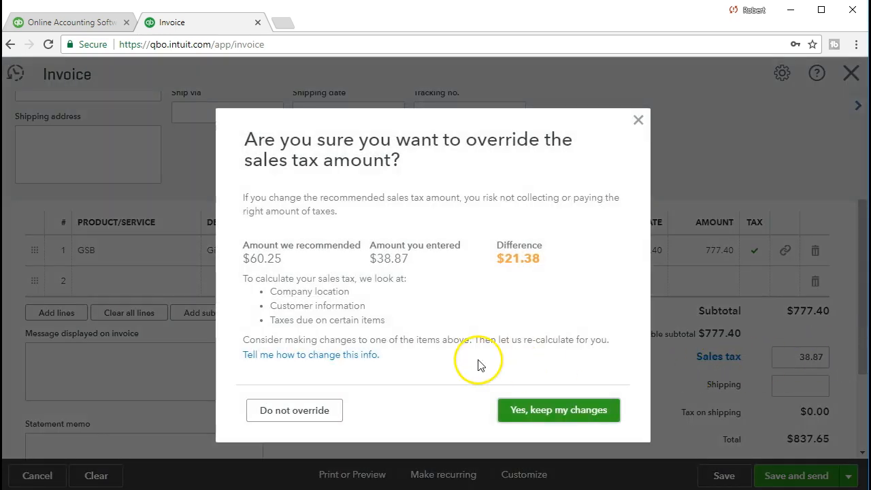
left_click(540, 413)
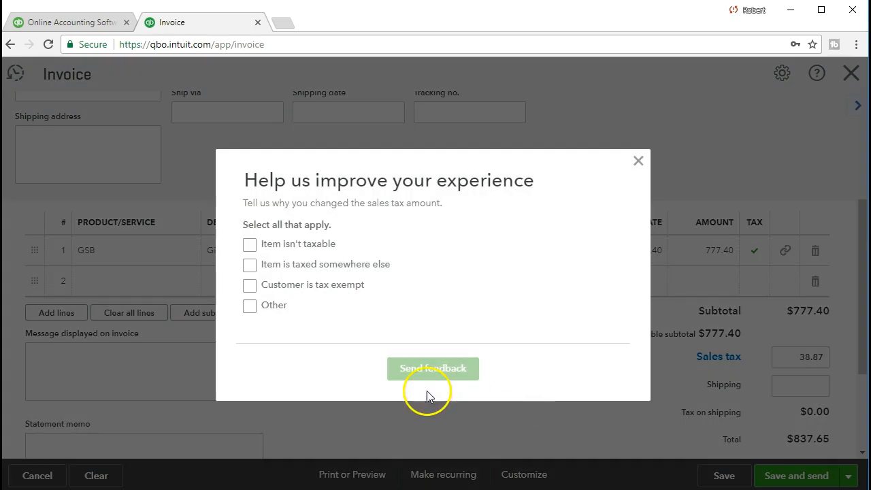
- Give "Other" with the explanation "Example problem" as the reason for changing the sales tax, and send the feedback
left_click(249, 305)
left_click(293, 321)
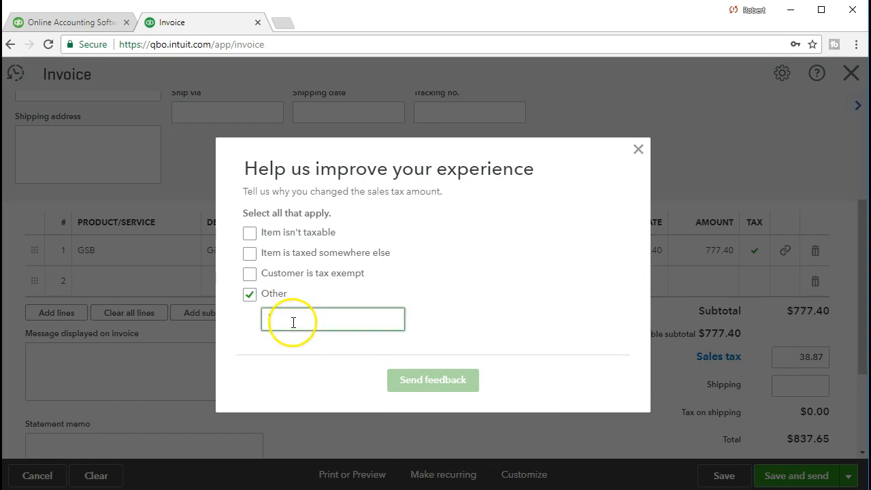
type("ex")
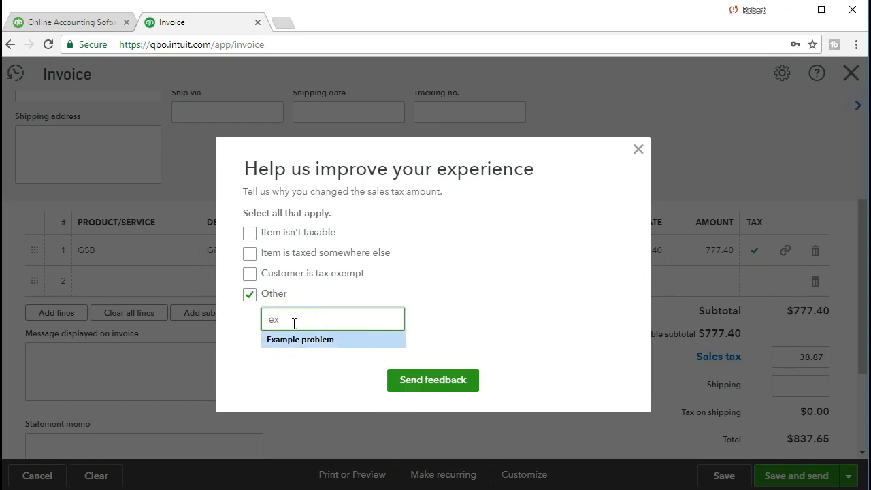
left_click(306, 340)
left_click(462, 382)
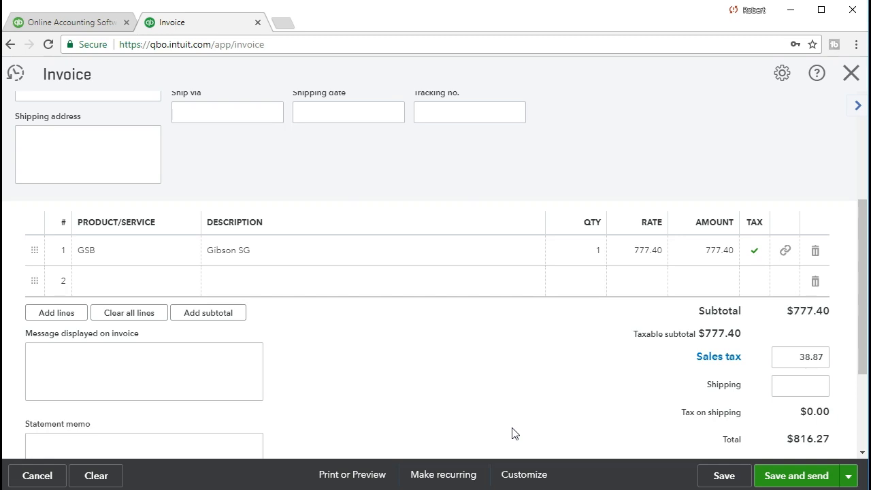
- Review the invoice's customer details, Gibson SG line and totals, and save the invoice
scroll(414, 383, "up", 3)
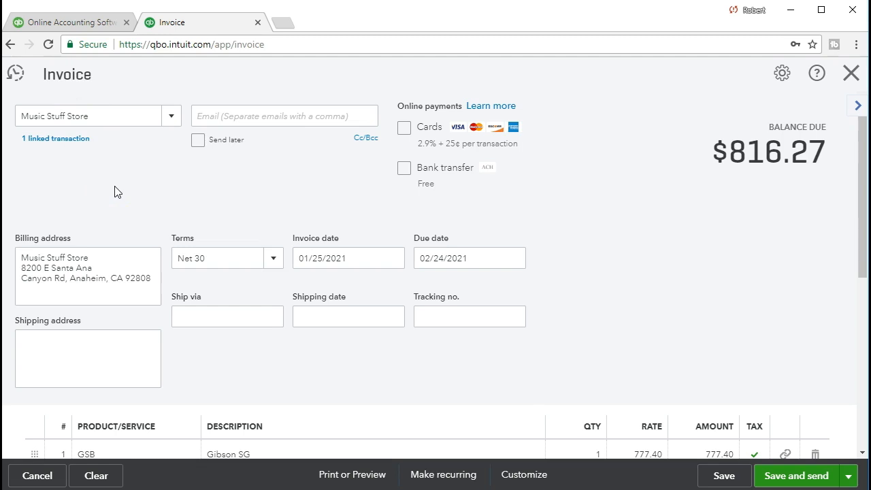
scroll(354, 255, "down", 5)
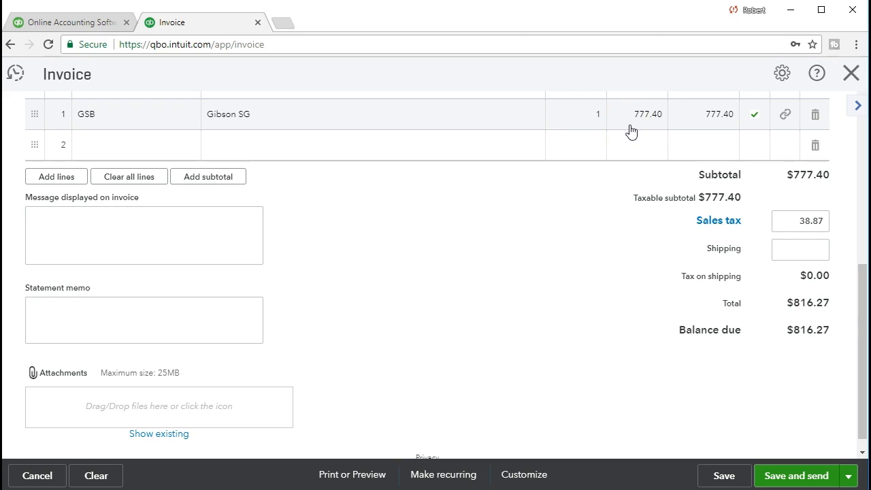
left_click(627, 128)
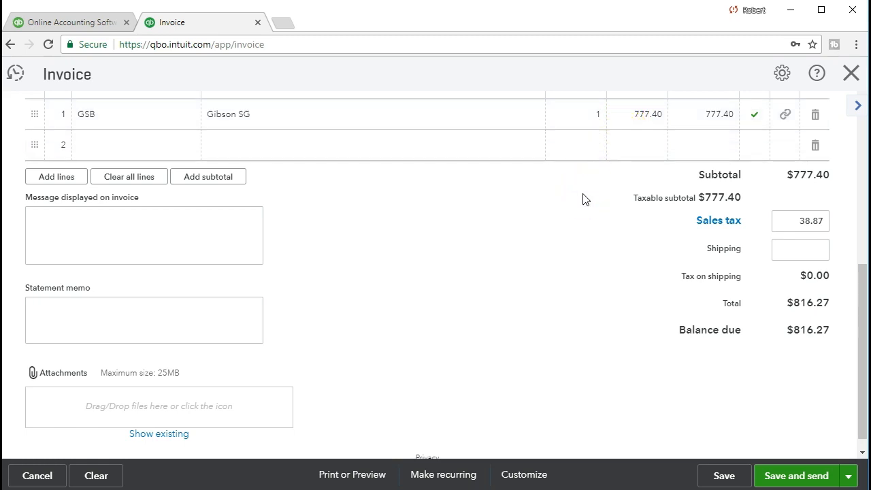
left_click(564, 207)
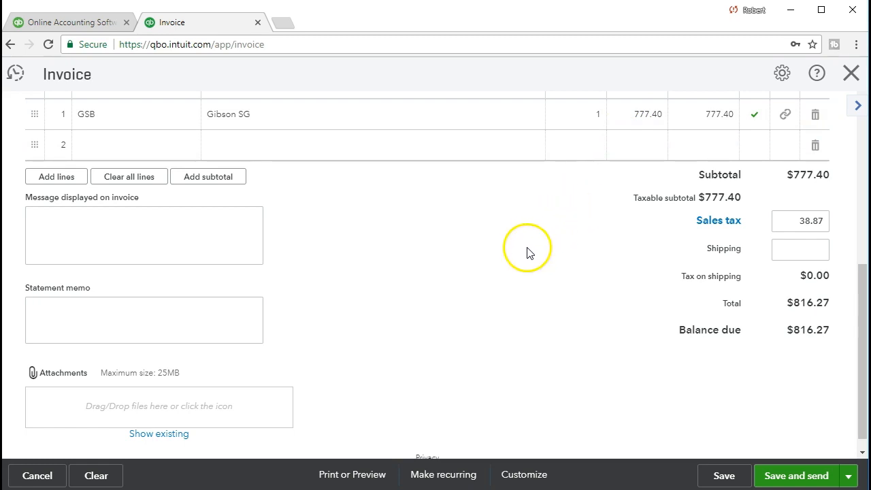
scroll(524, 306, "down", 1)
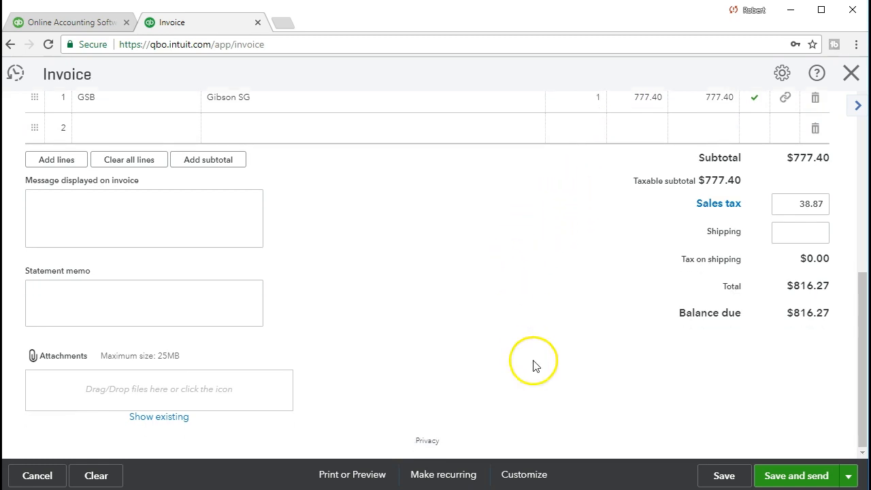
left_click(723, 476)
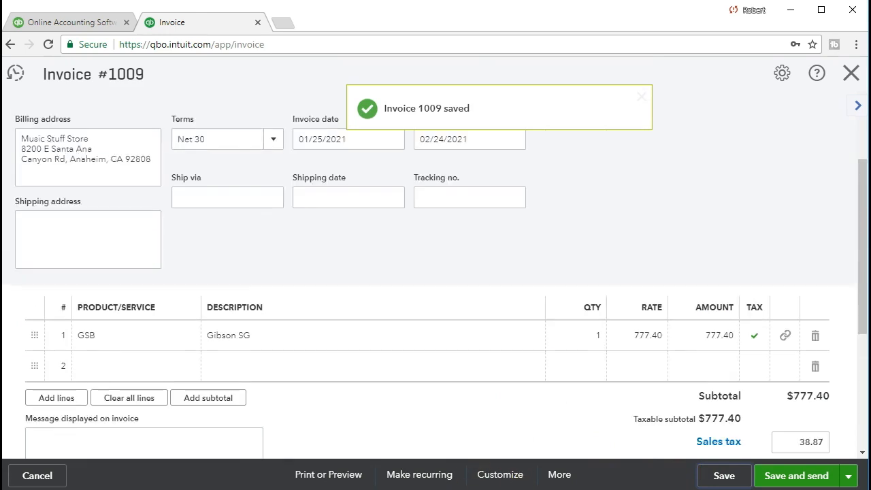
- Open the print preview of the saved Music Stuff Store invoice
left_click(340, 475)
left_click(342, 476)
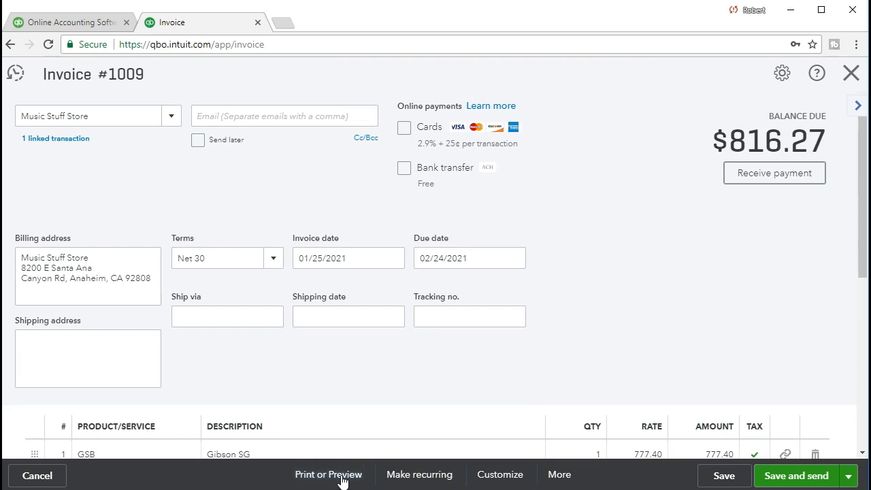
left_click(342, 475)
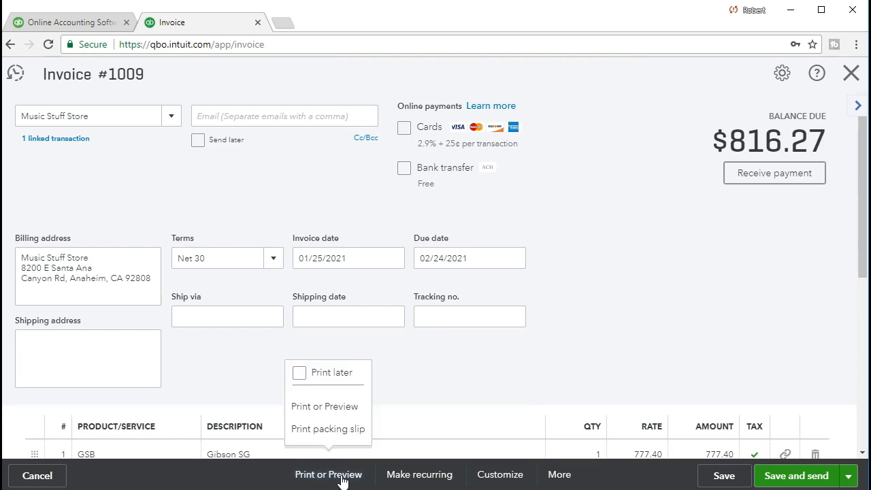
left_click(323, 407)
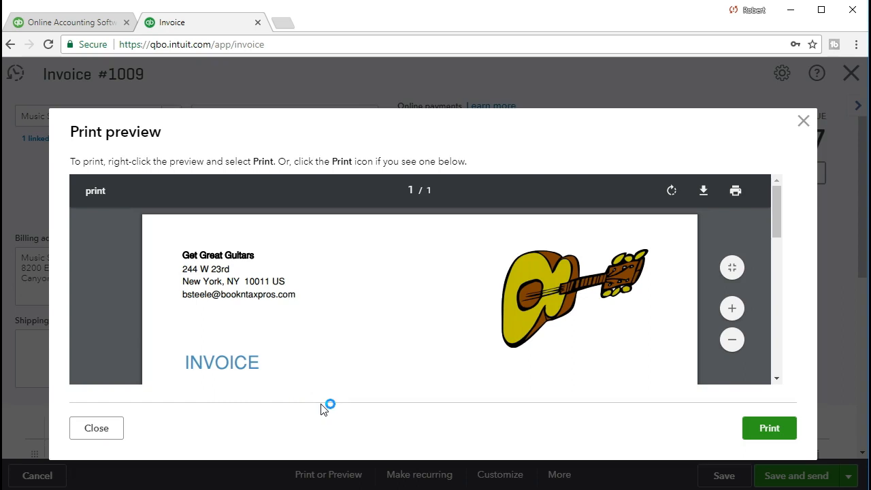
- Download the invoice as "01.25.21 Invoice Music Store Stuff.pdf" into the Excel Docs 7 folder
left_click(704, 191)
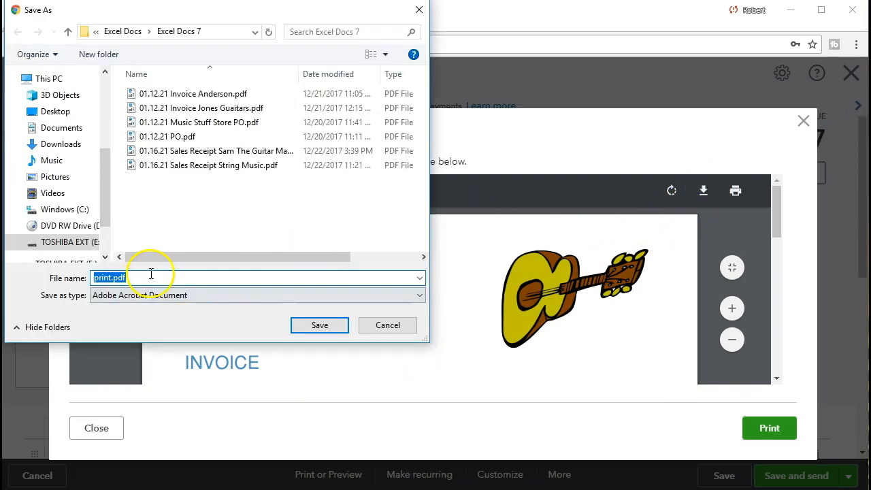
left_click(164, 278)
key("BackSpace")
key("BackSpace")
key("BackSpace")
key("BackSpace")
key("BackSpace")
type("01.25.21")
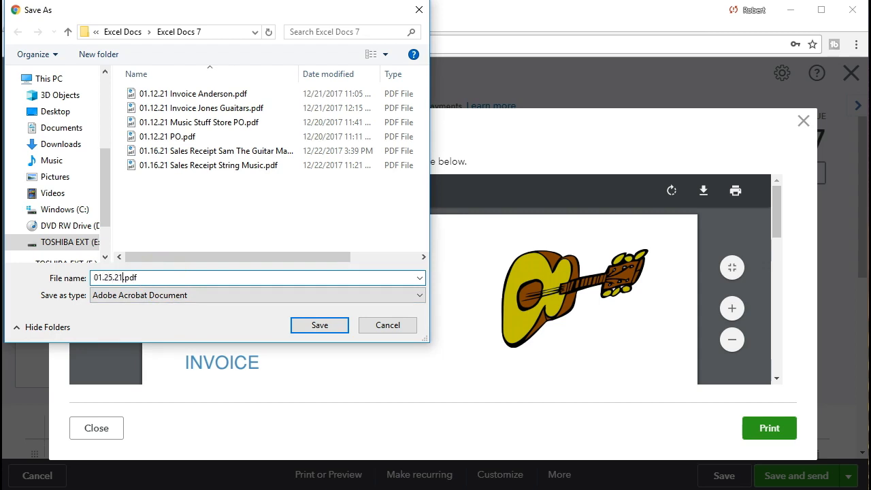
key("Tab")
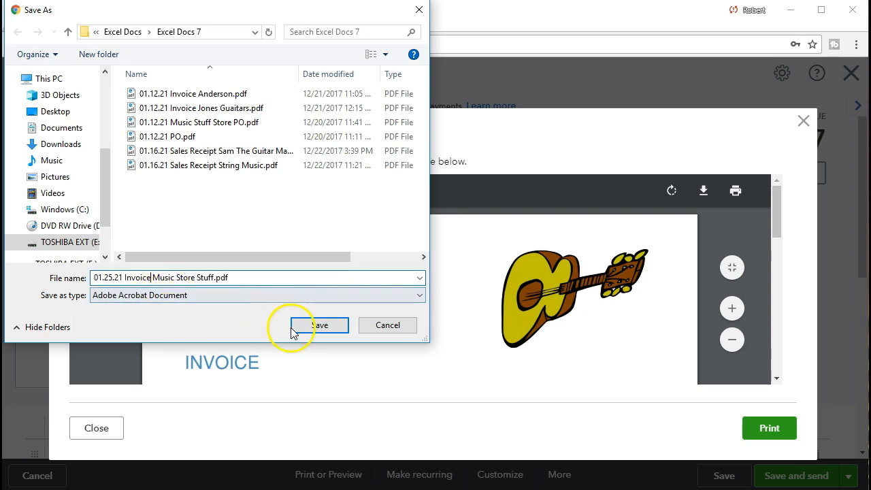
left_click(296, 327)
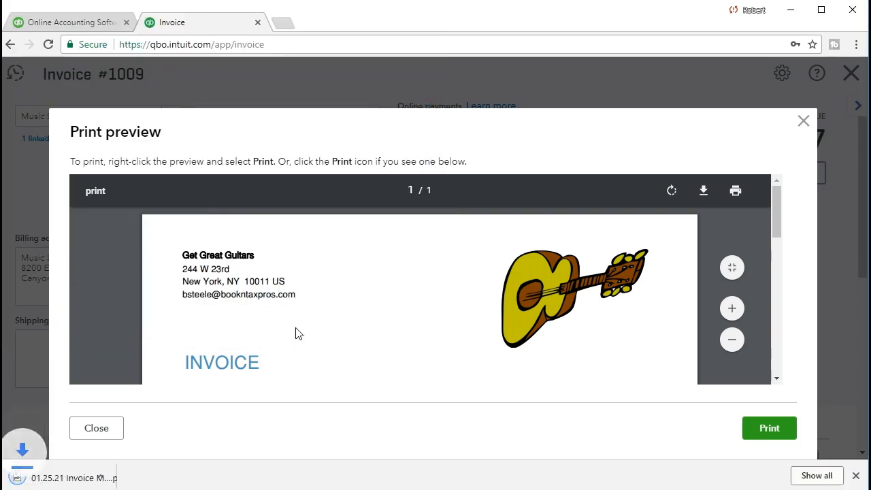
- Dismiss the download notice and print preview, save the invoice again and close it
left_click(856, 476)
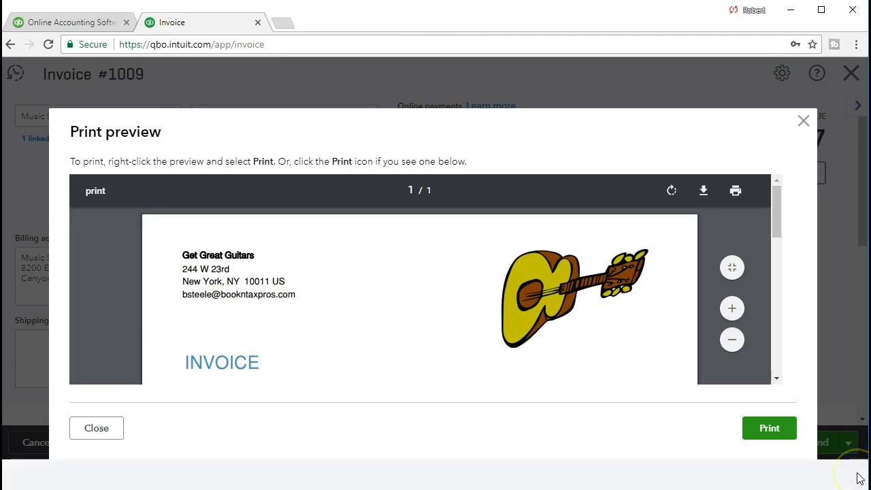
left_click(802, 123)
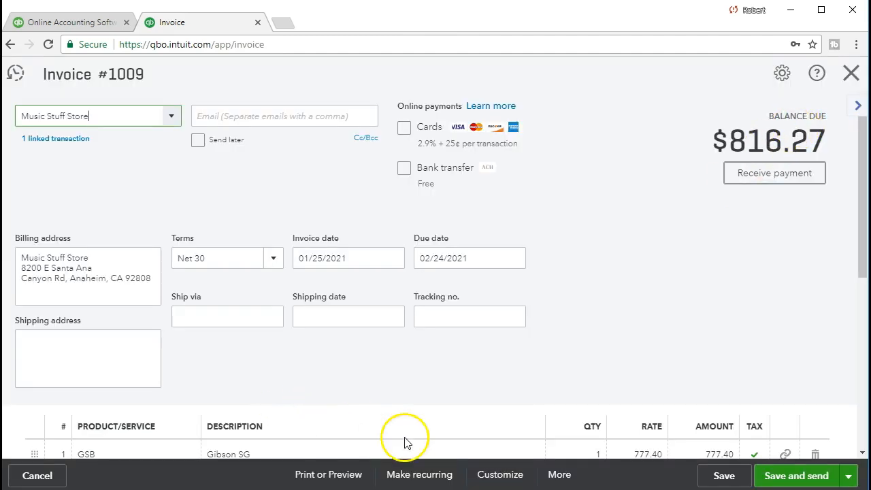
left_click(712, 479)
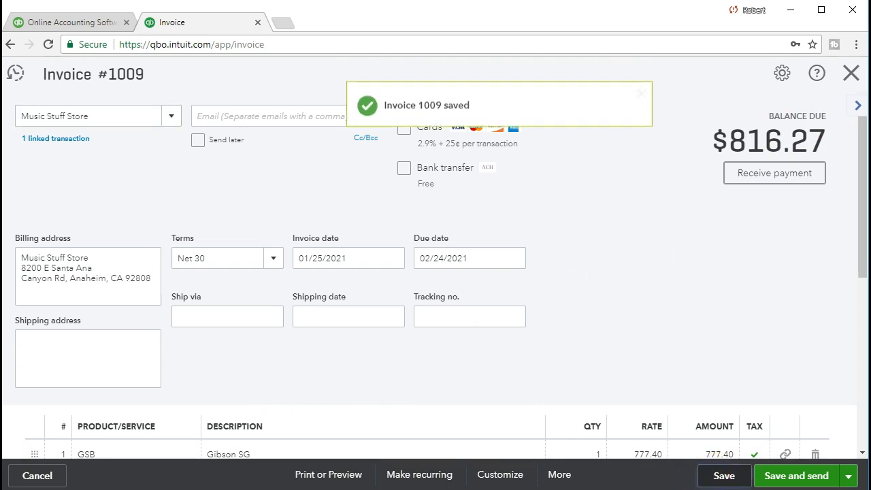
left_click(851, 75)
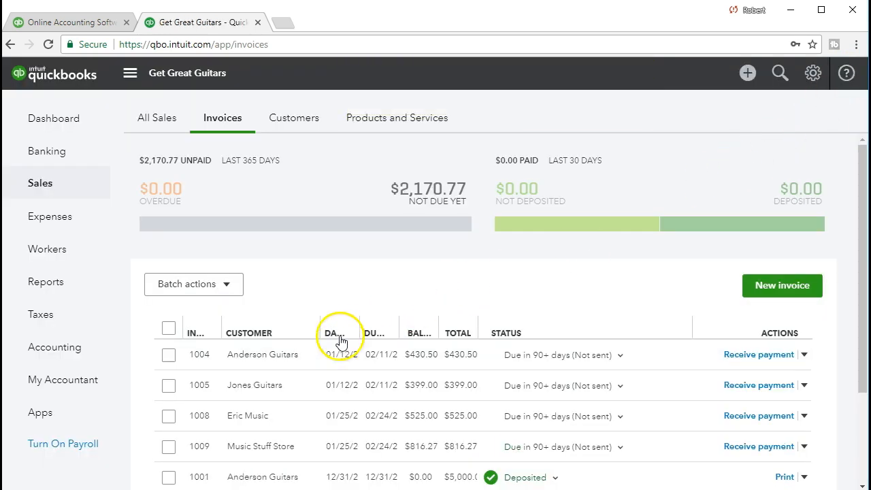
- Find the Balance Sheet among the reports by searching for "bal" and open it
left_click(85, 293)
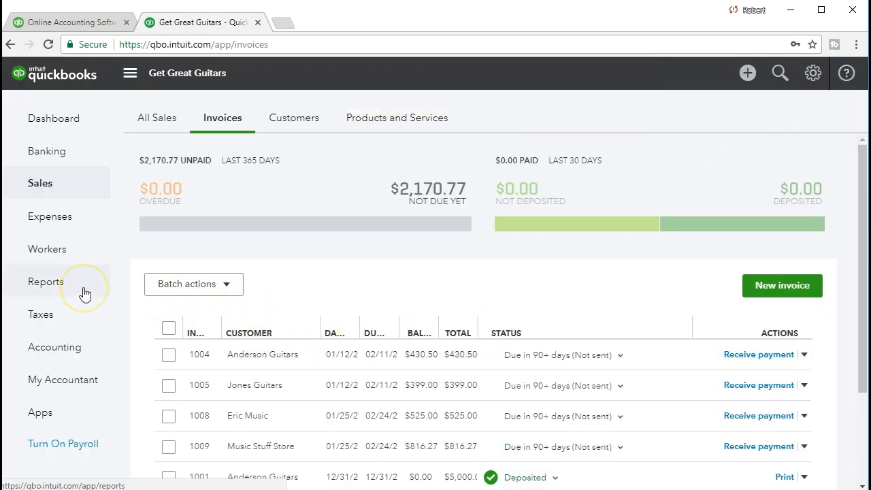
left_click(228, 270)
type("bal")
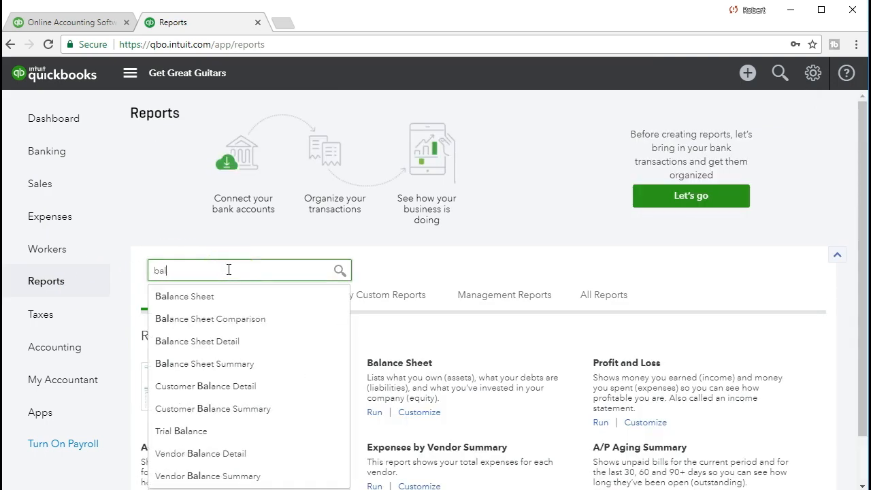
left_click(225, 295)
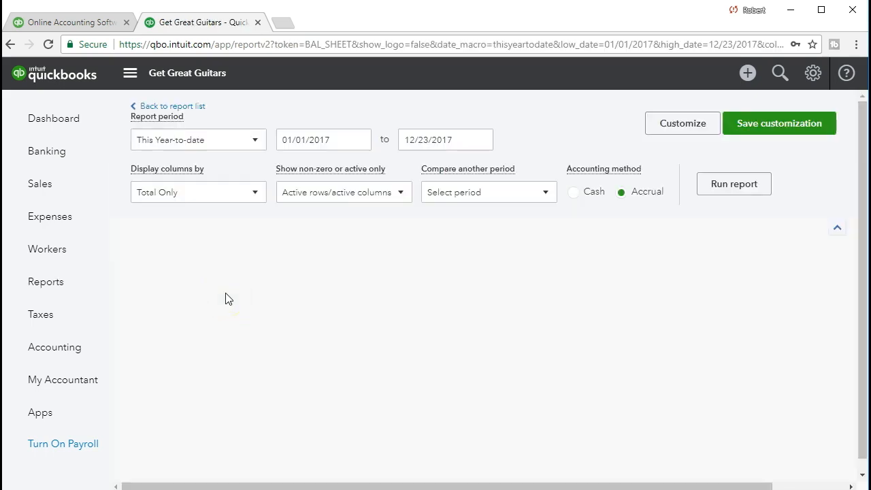
- Set the Balance Sheet period to 01/01/2021 through 01/31/2021 and run the report
left_click(346, 139)
type("010121")
key("Tab")
type("123121")
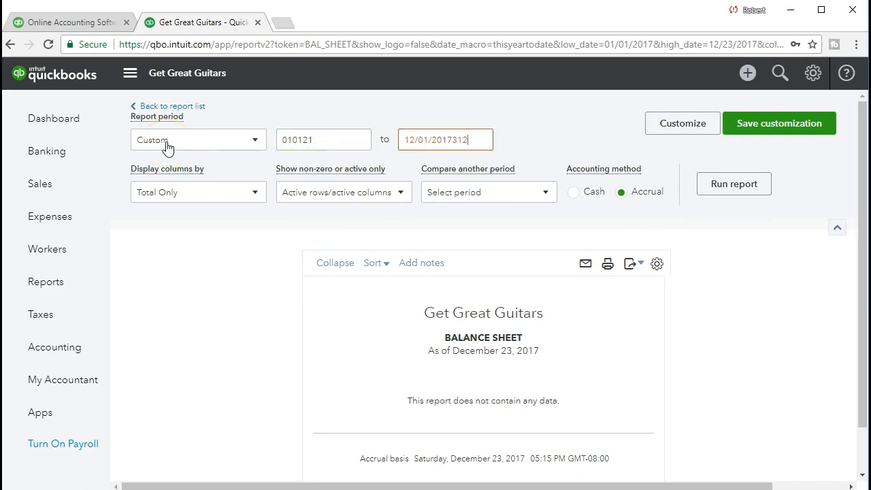
key("Tab")
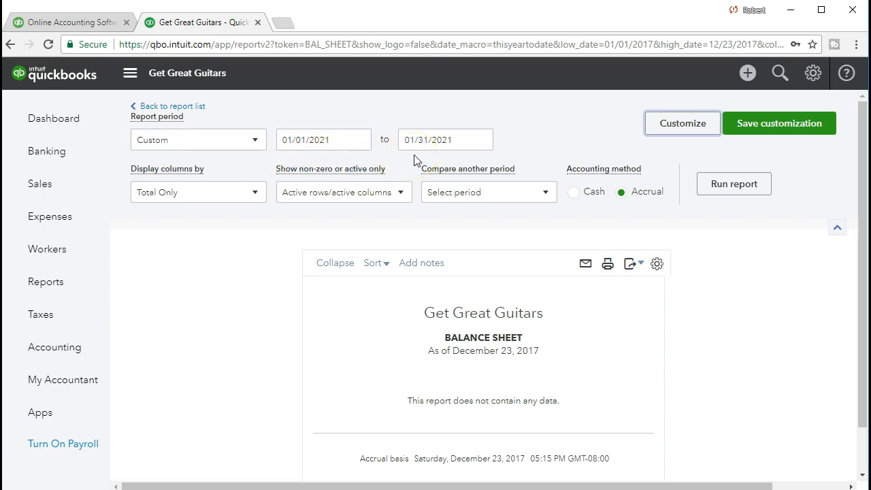
left_click(718, 183)
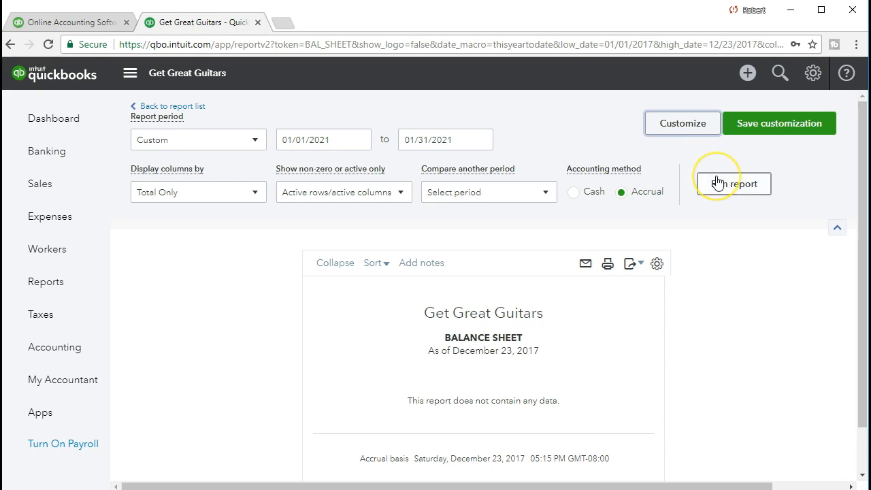
- Open the Balance Sheet's Accounts Receivable (A/R) transaction detail and examine the amount of the Music Stuff Store invoice
scroll(719, 181, "down", 2)
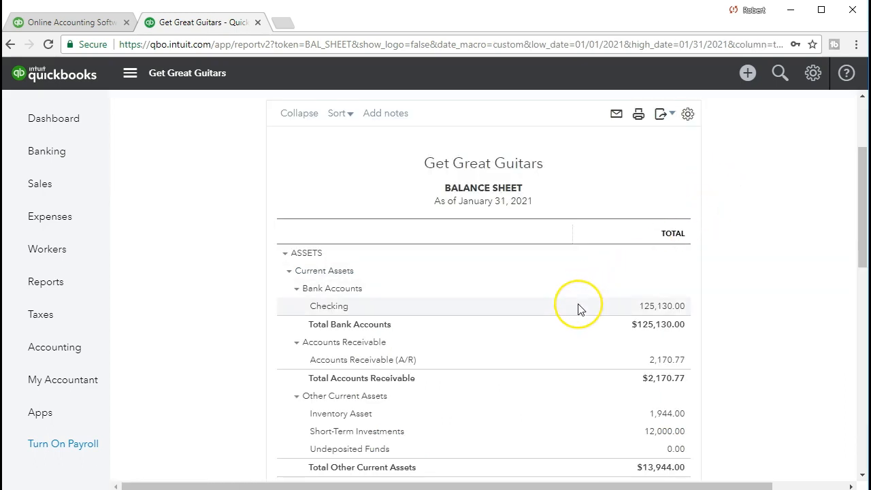
scroll(578, 310, "down", 1)
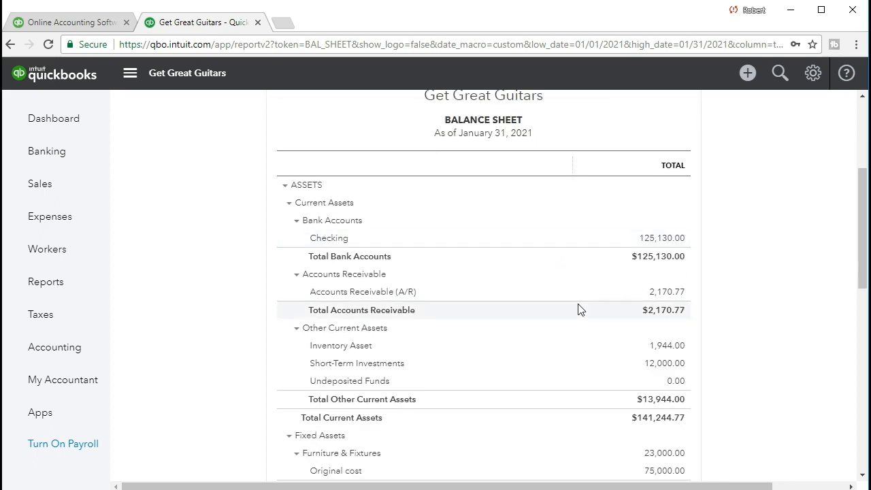
left_click(664, 297)
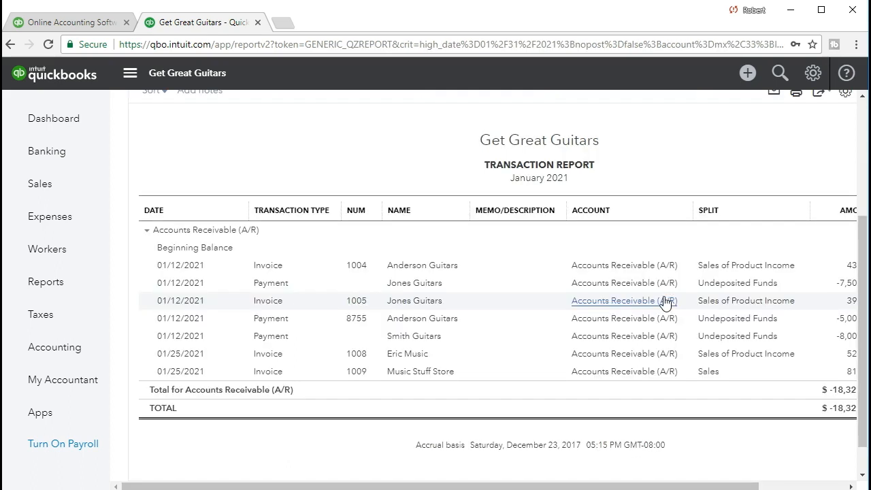
scroll(608, 340, "down", 1)
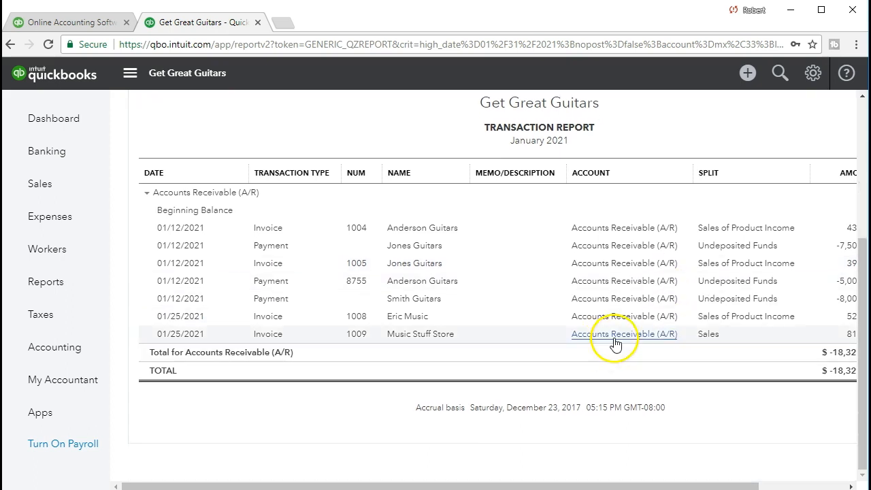
left_click_drag(611, 484, 661, 470)
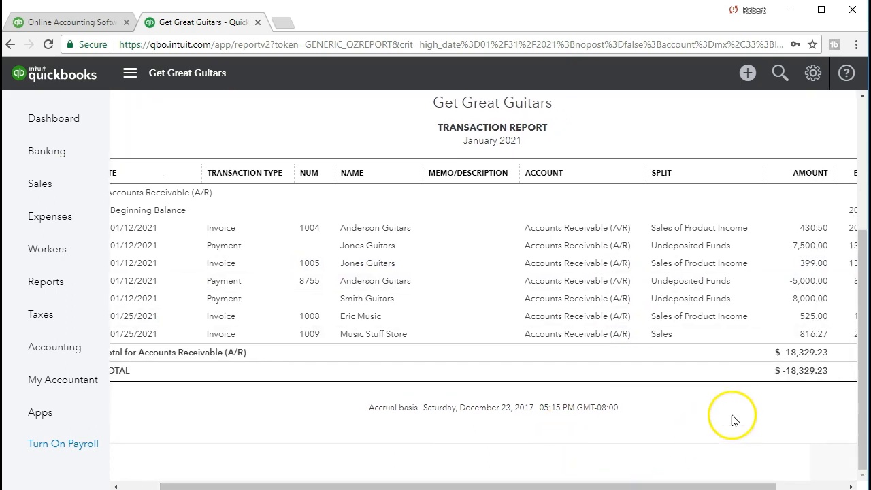
- Open the Music Stuff Store invoice from the Accounts Receivable detail, review its subtotal, sales tax and total, close it and return to the Balance Sheet
left_click(804, 339)
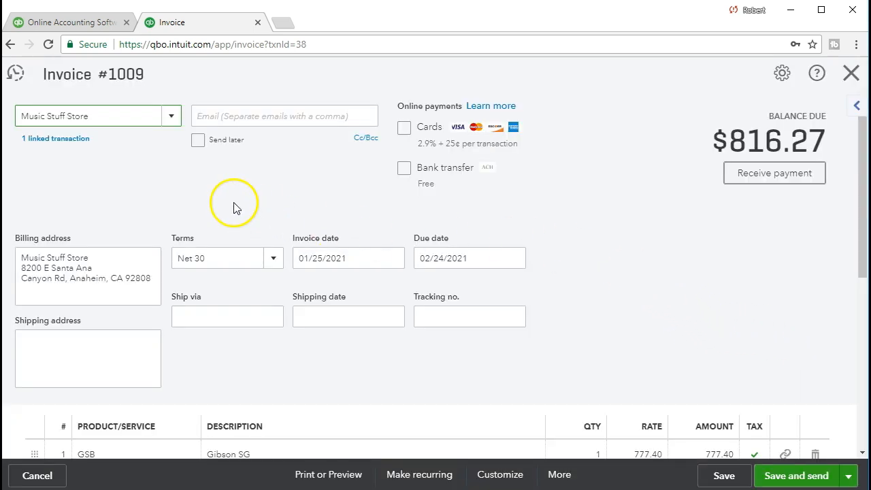
scroll(624, 253, "down", 4)
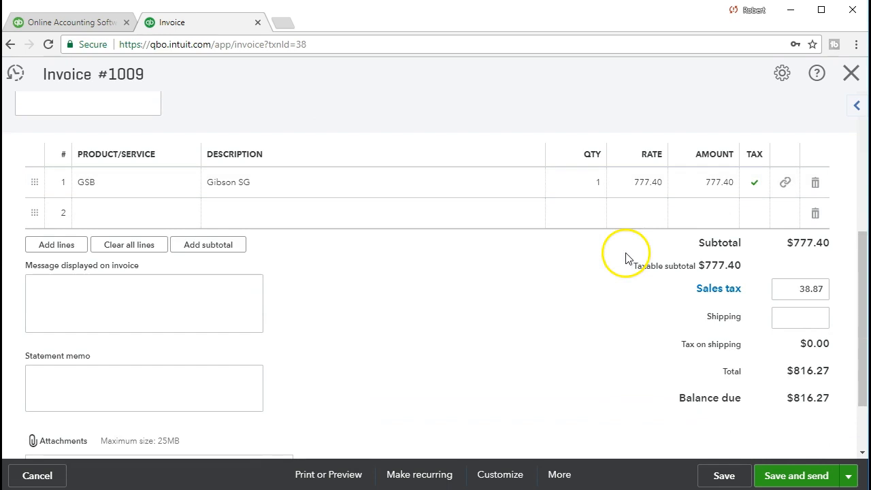
left_click(842, 78)
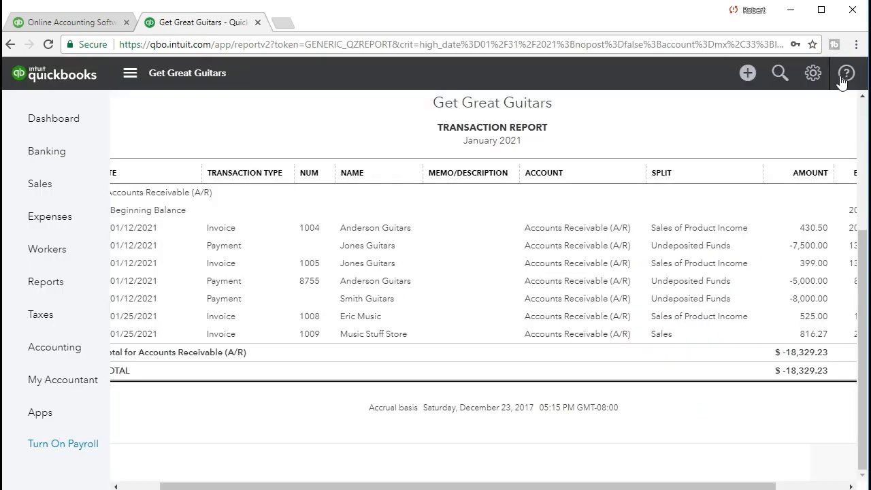
scroll(215, 320, "up", 3)
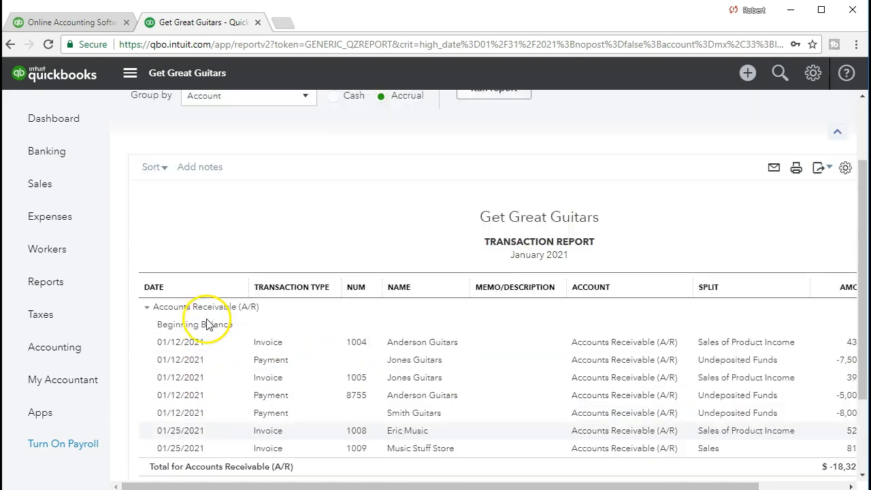
left_click(206, 113)
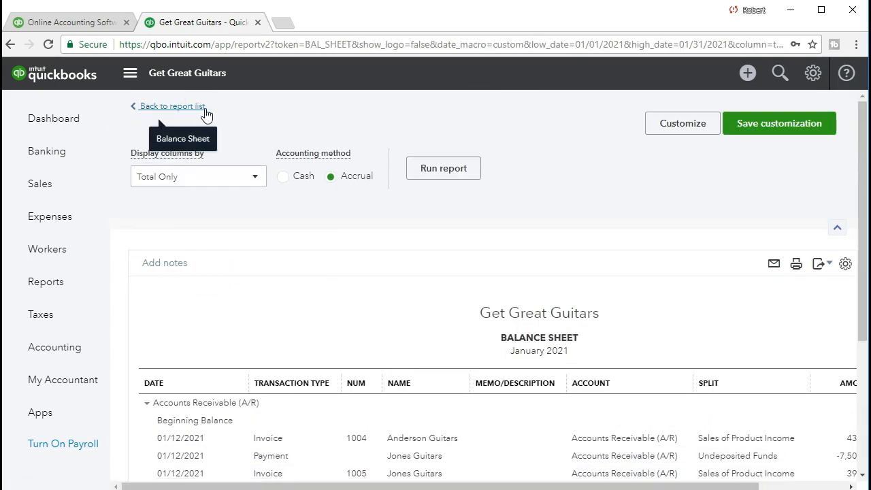
left_click(204, 233)
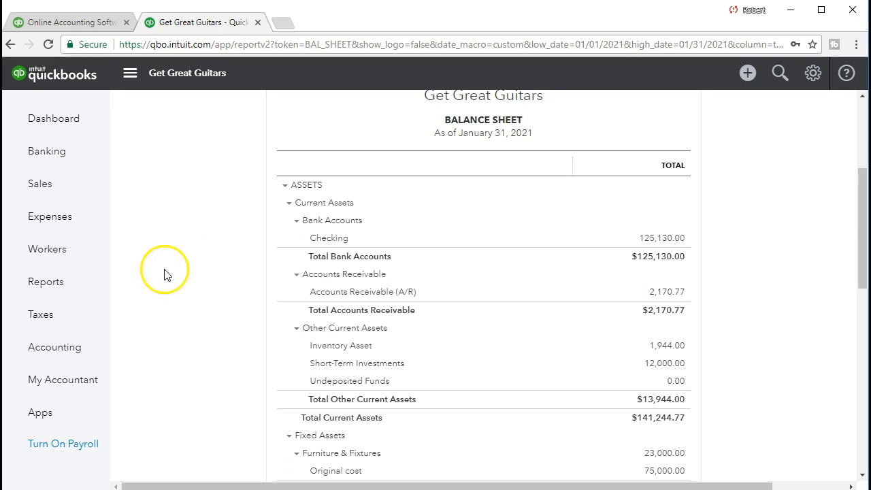
- Find the Profit and Loss report by searching the reports for "prof" and open it
left_click(85, 287)
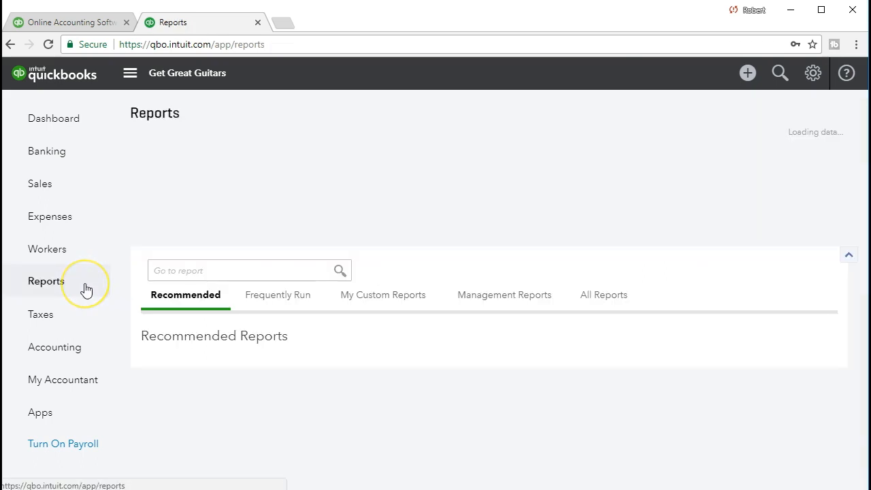
left_click(239, 266)
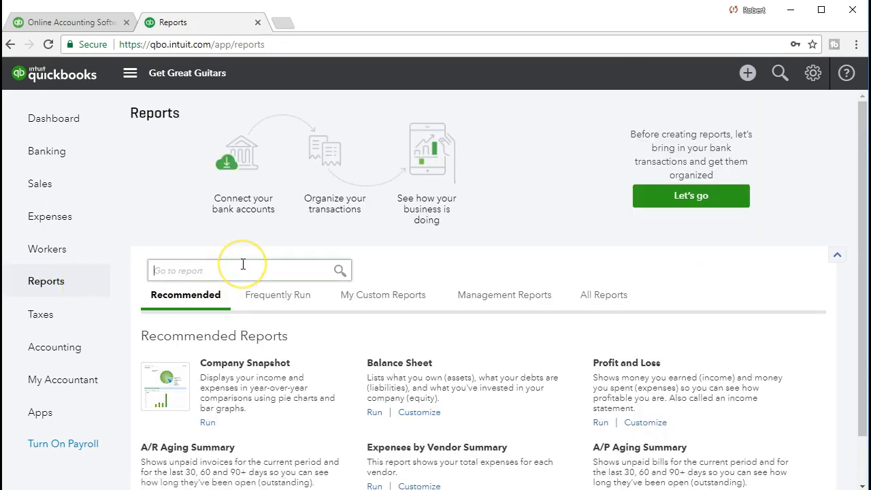
type("prof")
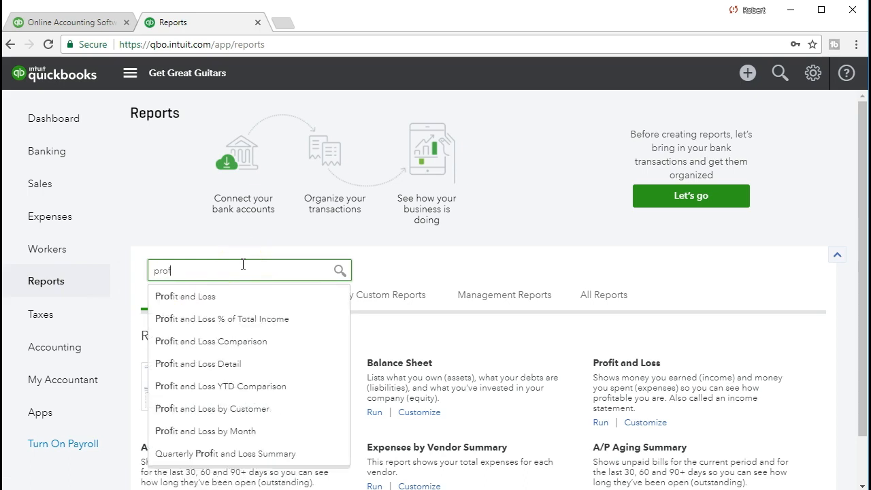
left_click(228, 297)
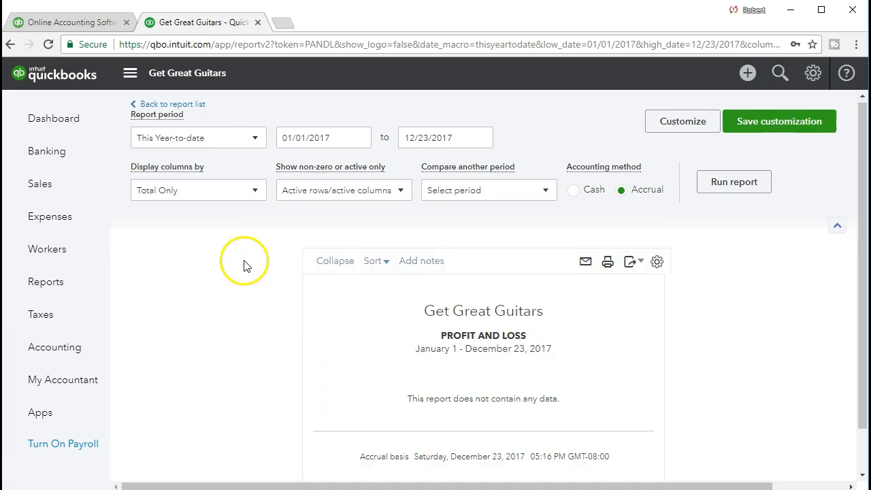
- Run the Profit and Loss for 01/01/2021 through 01/31/2021 and examine its Sales and Sales of Product Income lines
left_click(333, 139)
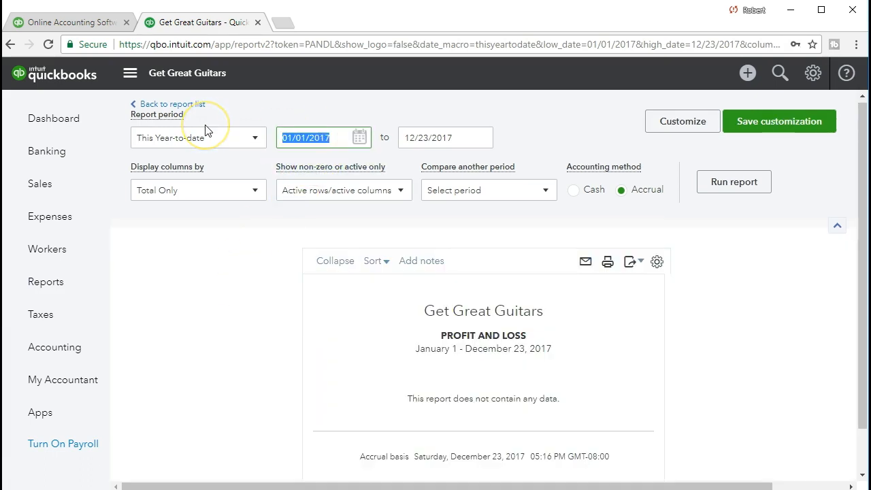
type("01/01/2021")
key("Tab")
type("01/31/2021")
key("Tab")
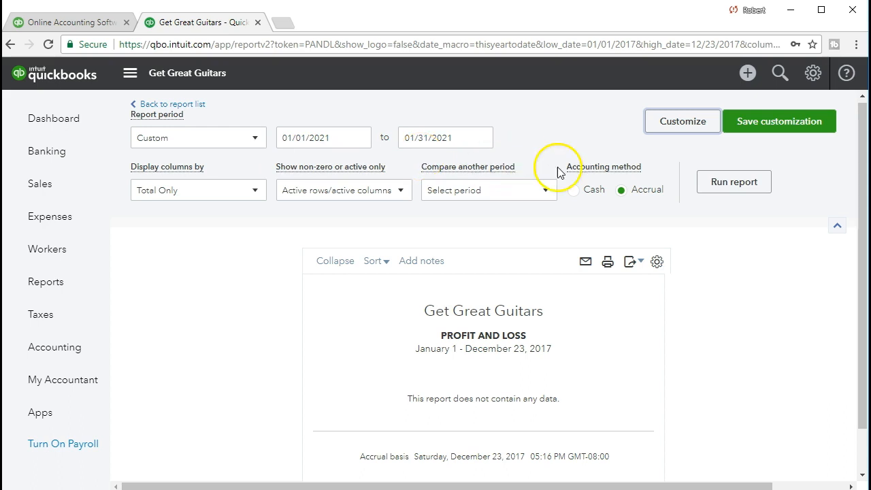
left_click(719, 187)
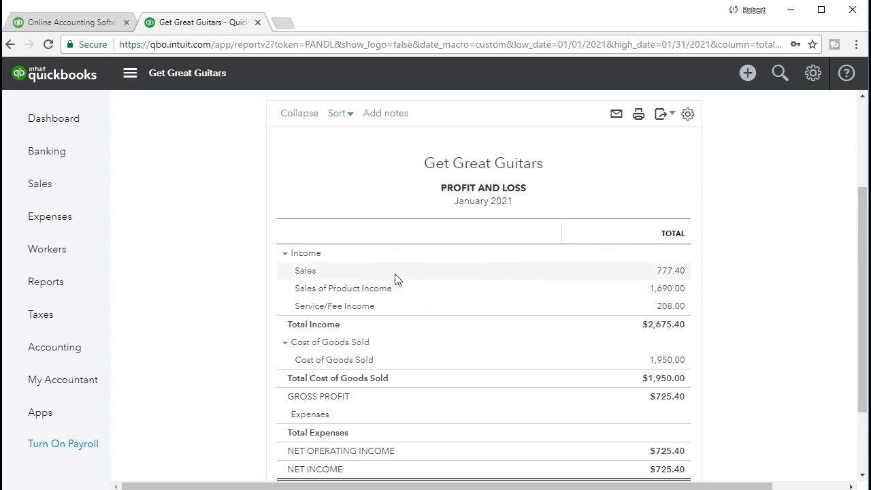
left_click(388, 292)
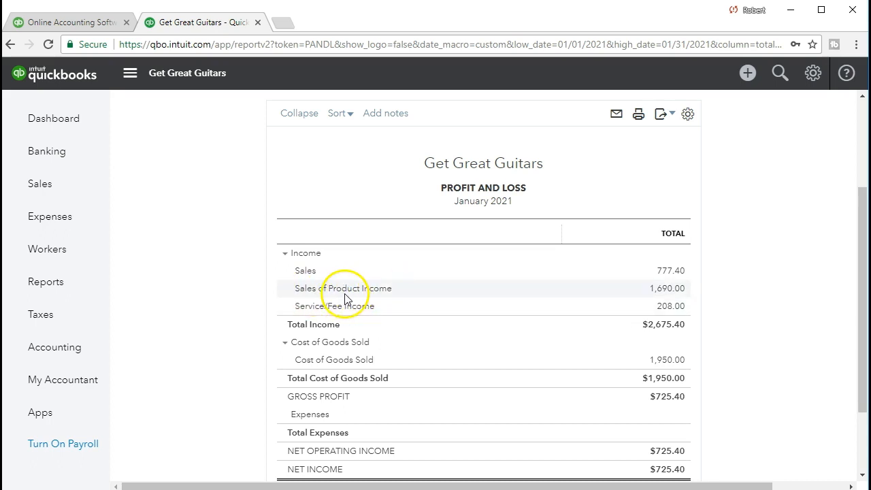
left_click(657, 289)
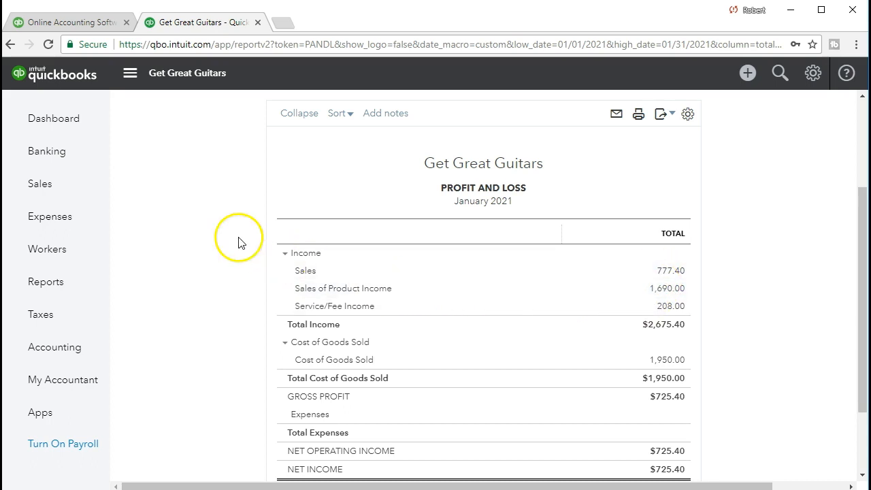
- Find the GSB (Gibson SG) inventory item in the Products and Services list and open it for editing
left_click(90, 190)
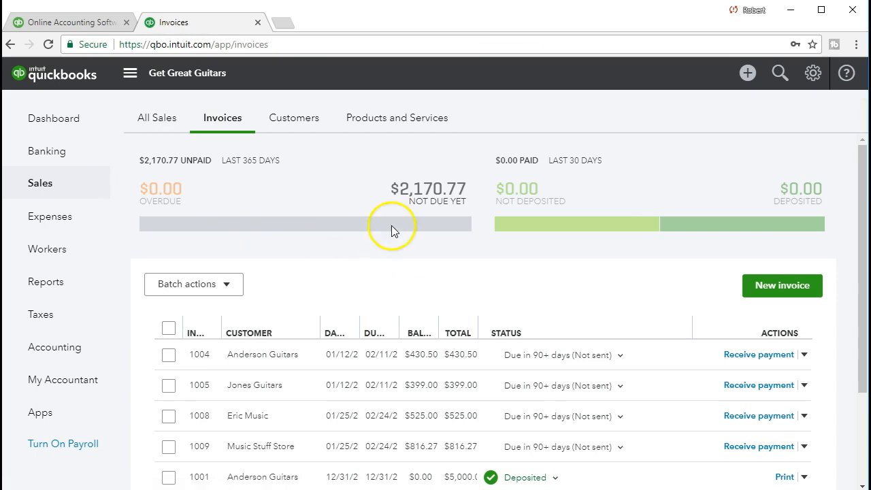
left_click(434, 125)
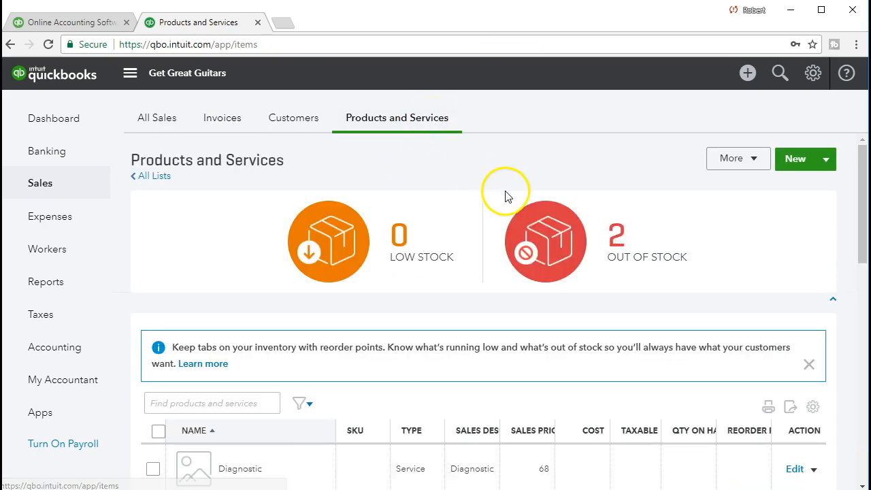
scroll(505, 196, "down", 4)
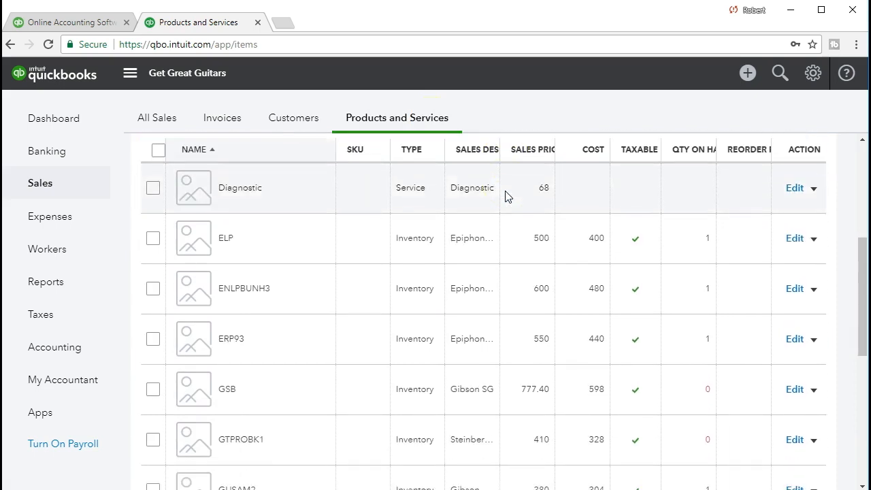
scroll(505, 196, "down", 1)
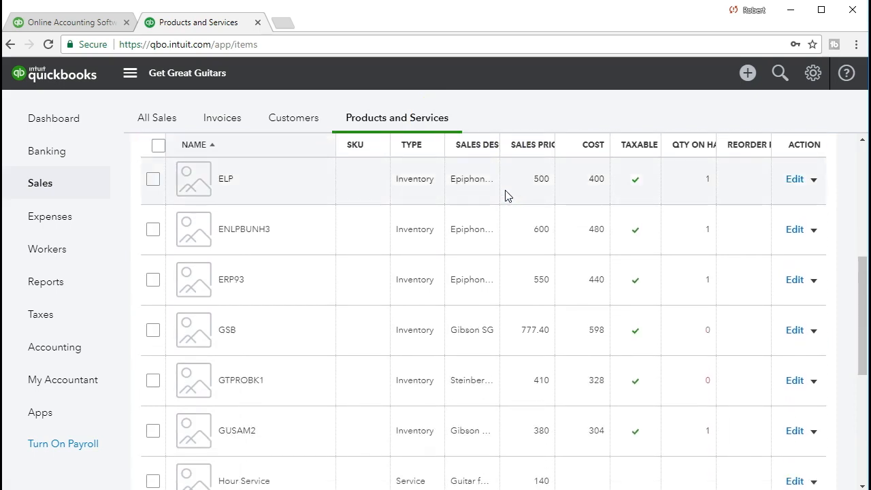
scroll(505, 197, "down", 1)
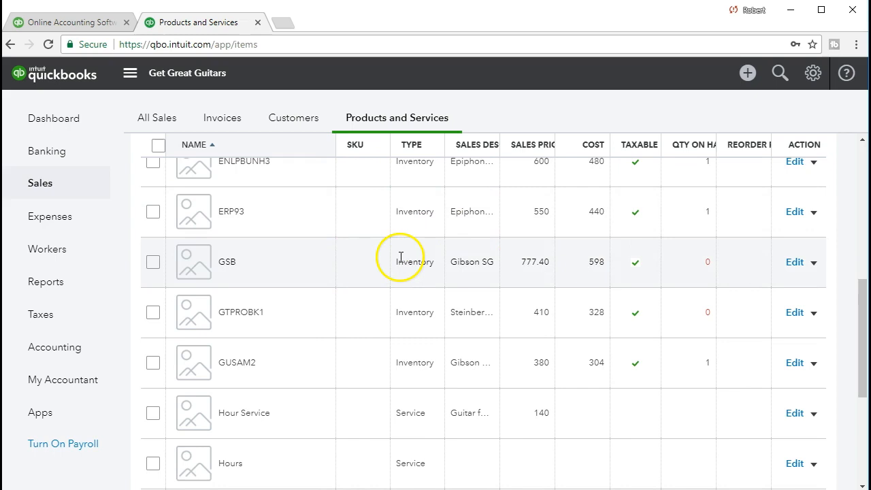
left_click(575, 277)
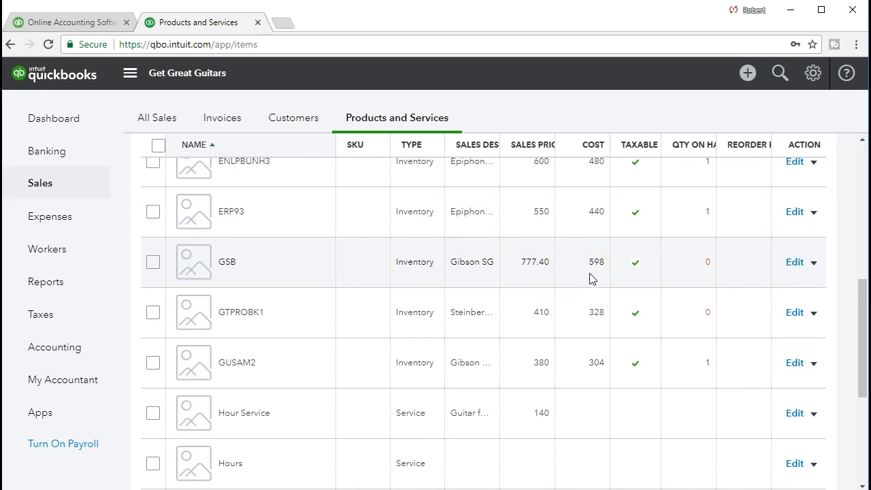
left_click(795, 262)
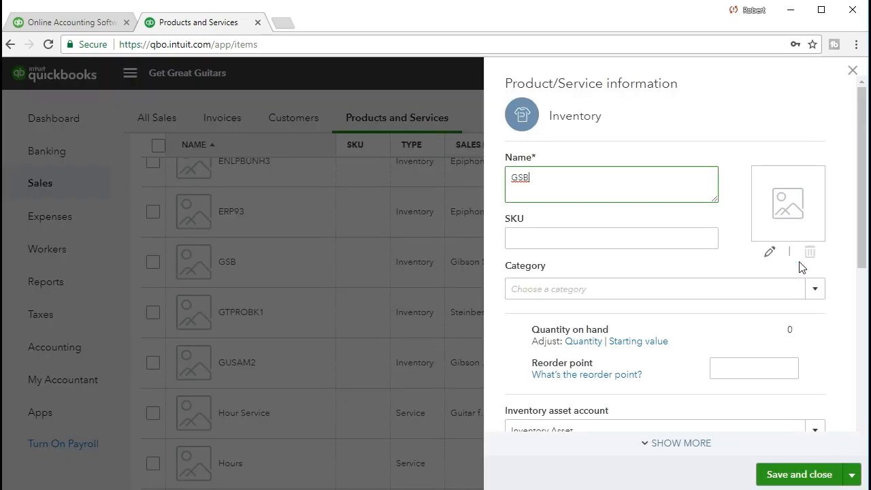
- Set the GSB item's income account to Sales of Product Income, then save and close the item
scroll(693, 285, "down", 3)
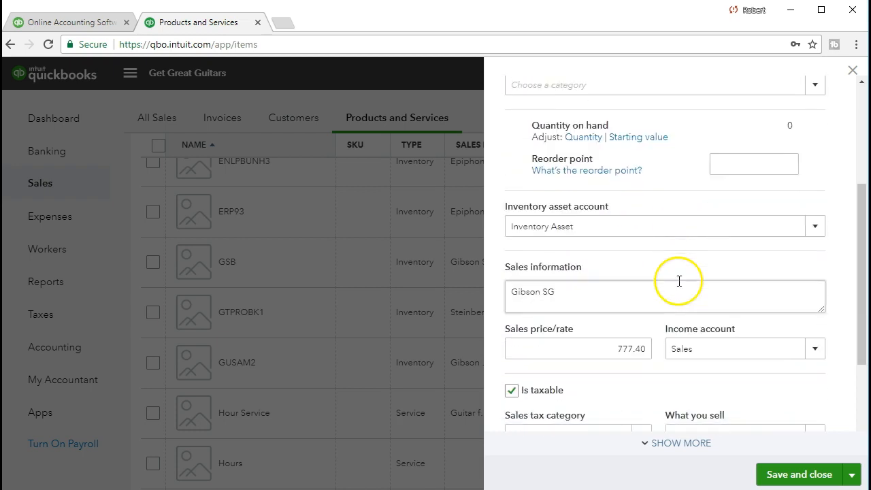
scroll(679, 280, "down", 1)
scroll(678, 281, "down", 1)
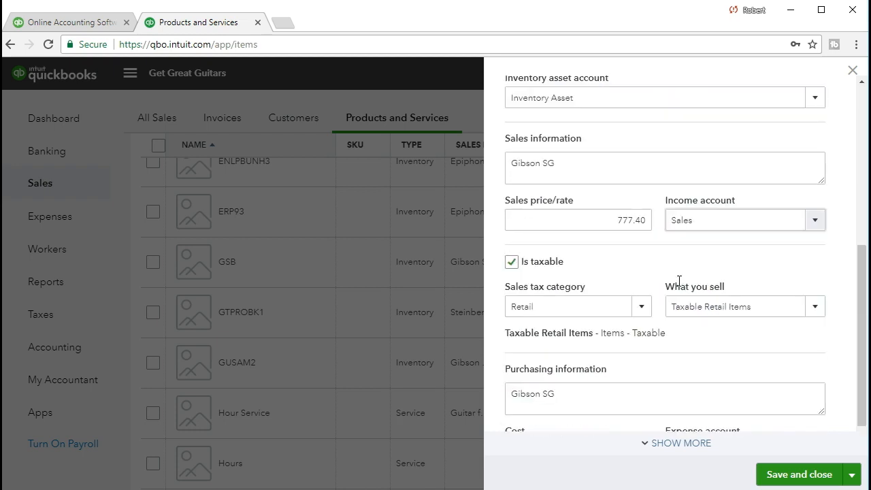
scroll(666, 252, "down", 1)
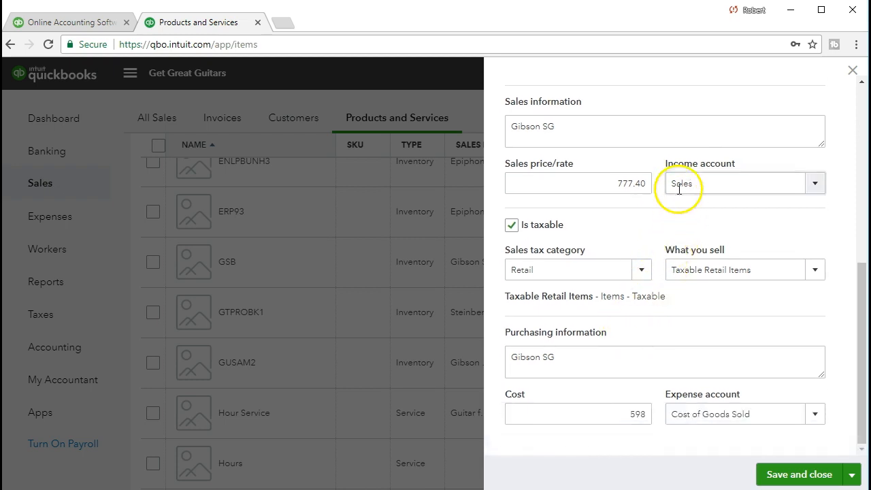
left_click(812, 185)
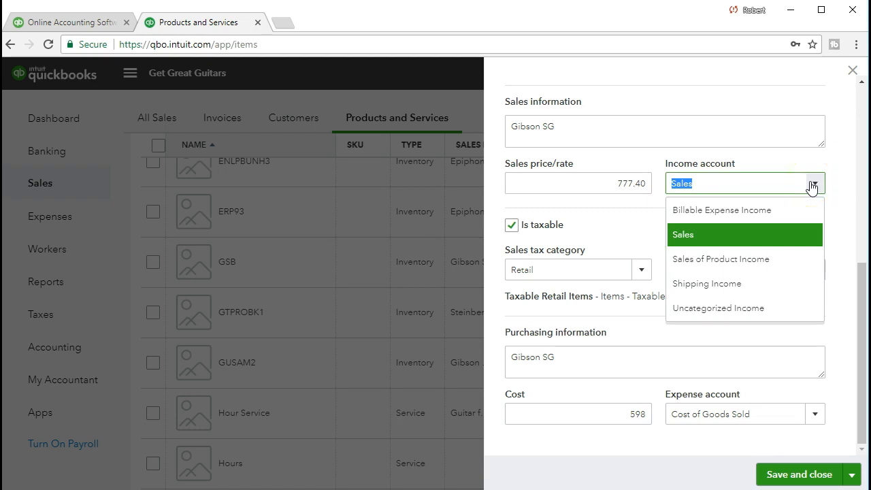
left_click(726, 272)
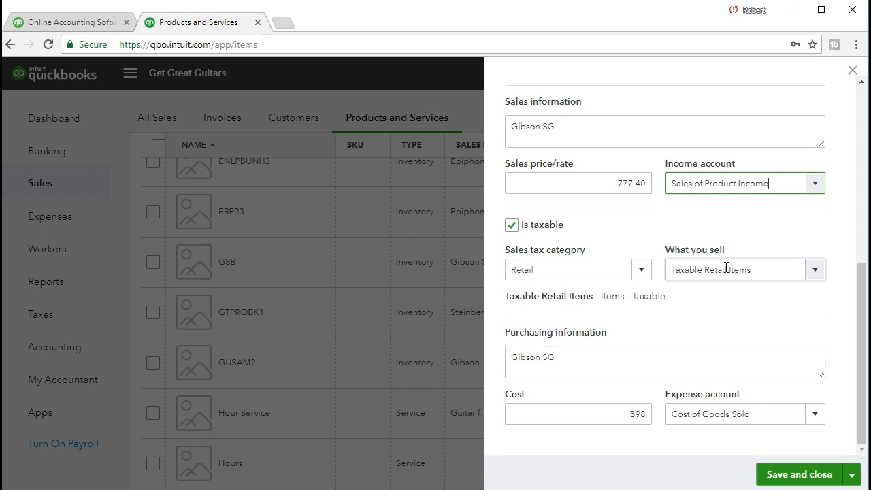
left_click(786, 477)
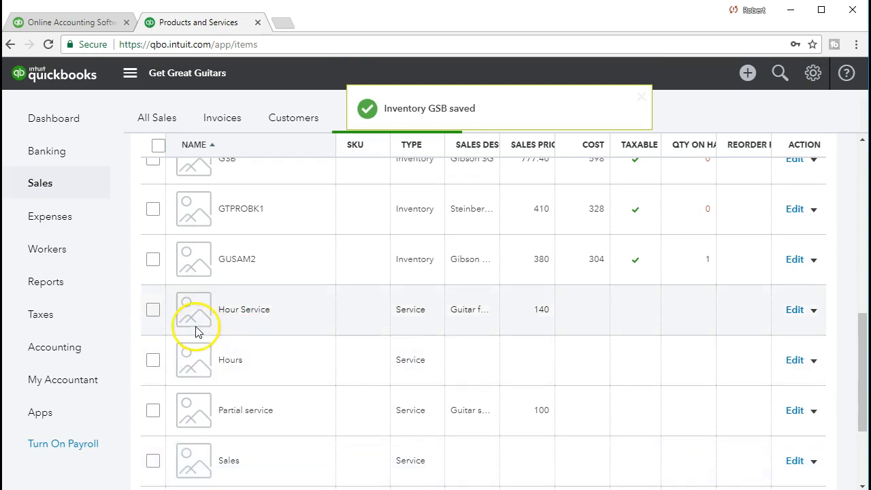
- Return to the reports, search for "prof" and open the Profit and Loss report again
left_click(65, 286)
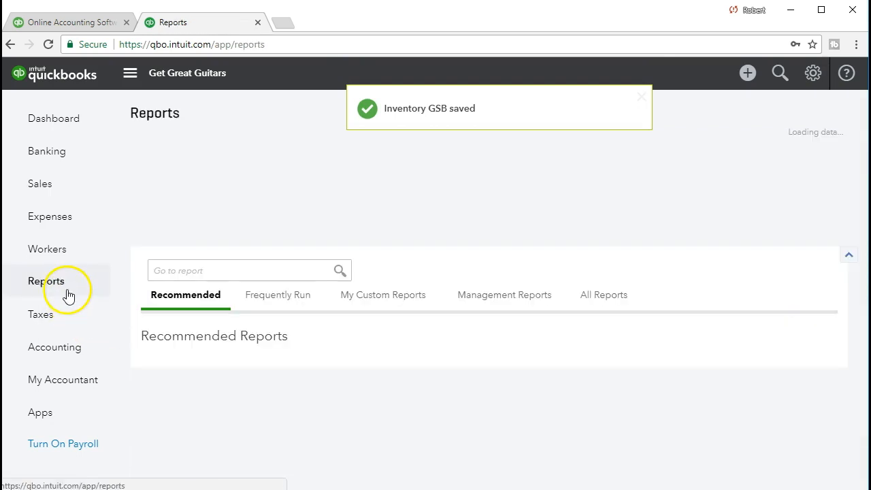
left_click(226, 270)
type("prof")
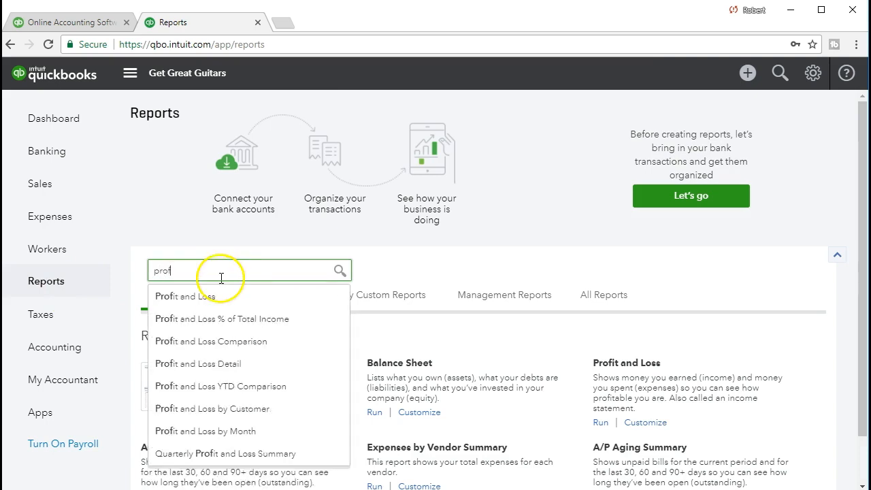
left_click(216, 298)
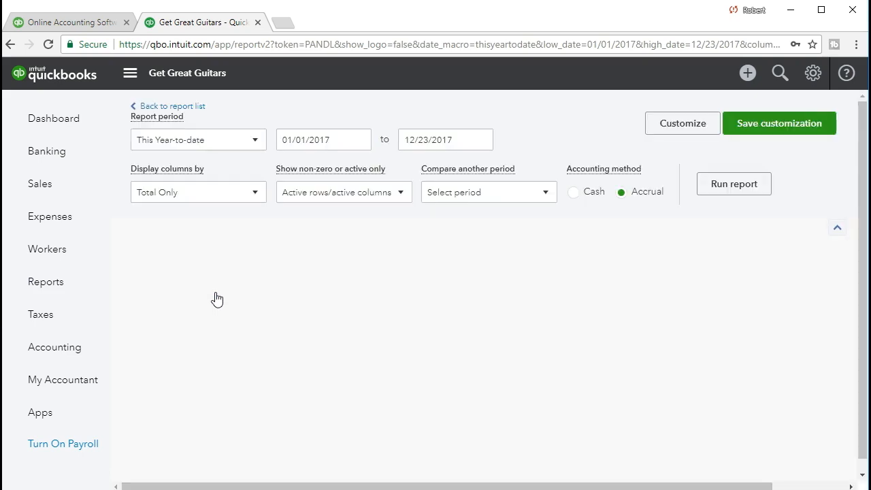
- Set the reopened Profit and Loss report's period to 01/01/2021 through 01/31/2021 and run the report
left_click_drag(348, 137, 187, 130)
left_click_drag(333, 134, 212, 140)
type("01/01/2021")
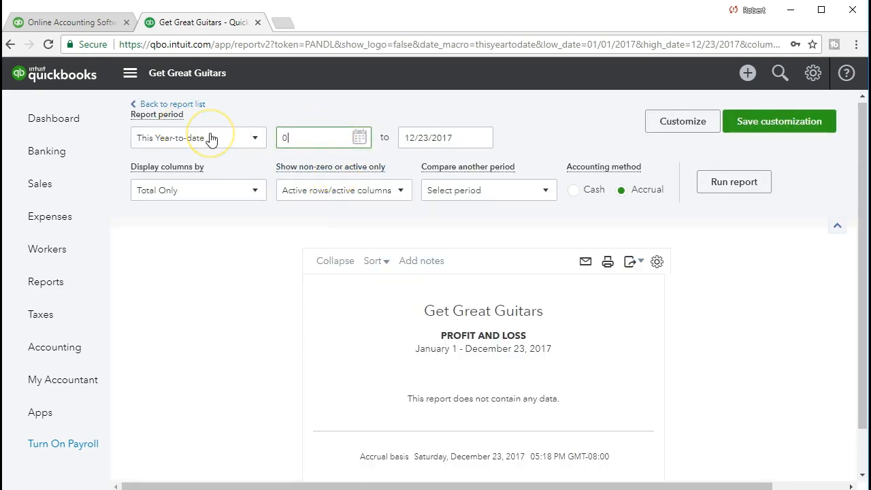
key("Tab")
type("01/31/2021")
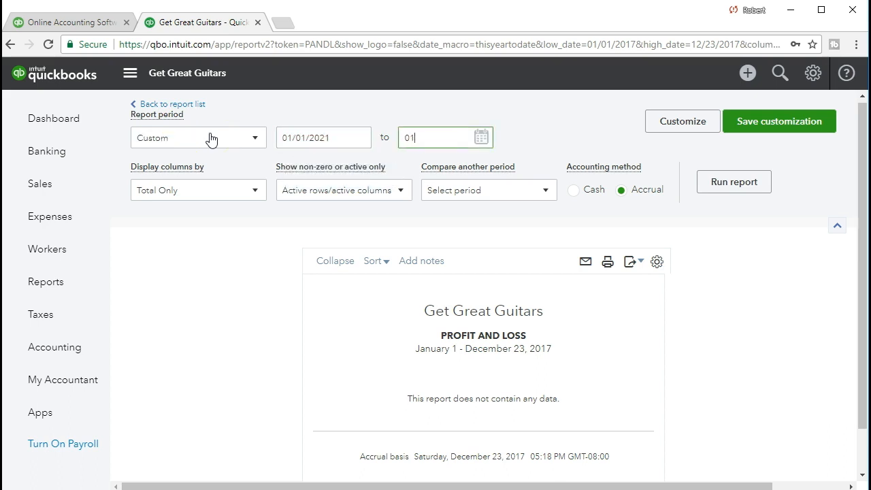
key("Tab")
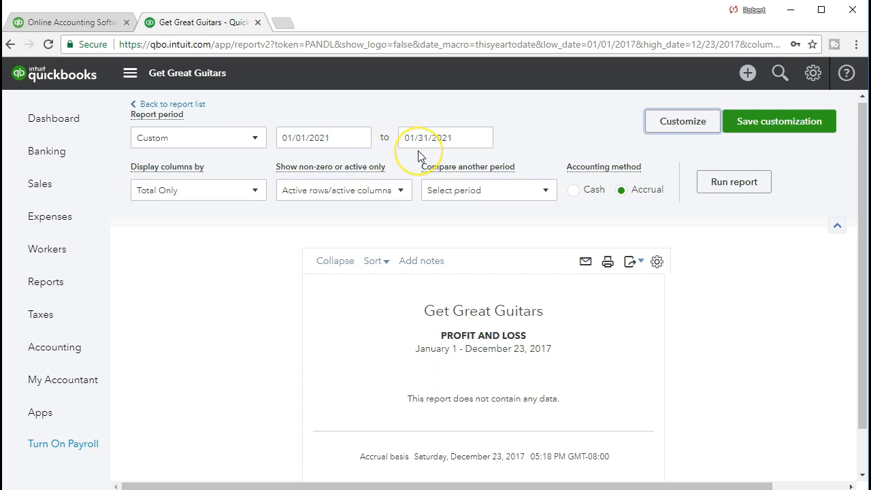
left_click(743, 188)
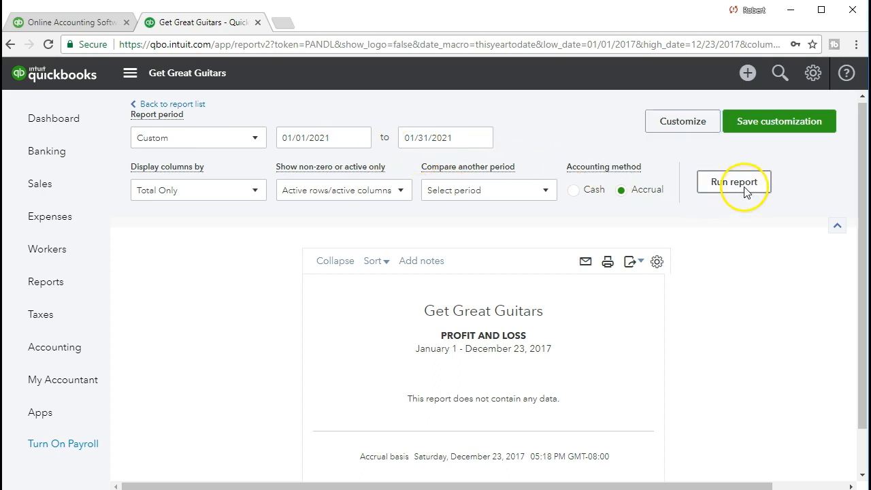
- Drill into Sales of Product Income on the Profit and Loss, review Music Stuff Store's Gibson SG invoice, and close the invoice
scroll(747, 193, "down", 2)
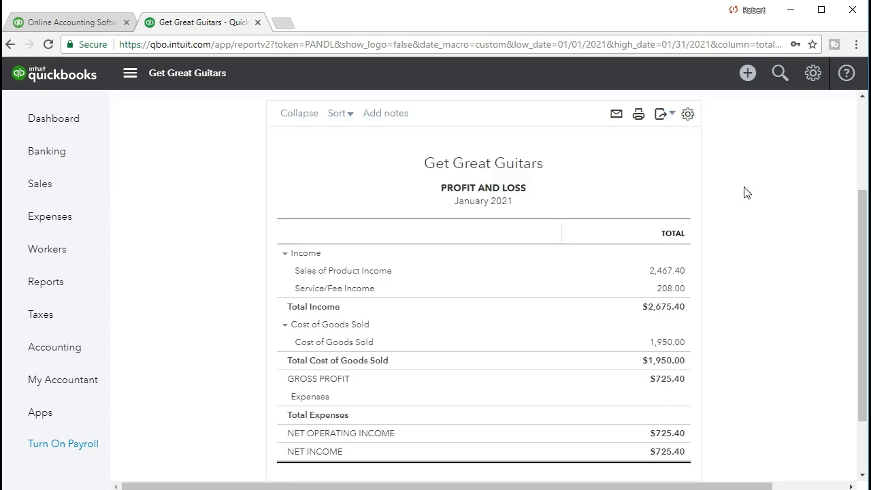
left_click(656, 272)
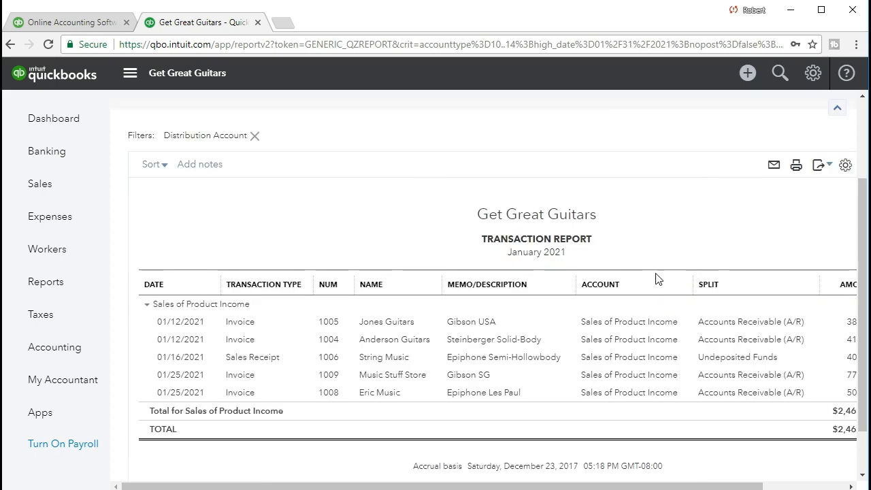
left_click_drag(619, 484, 668, 478)
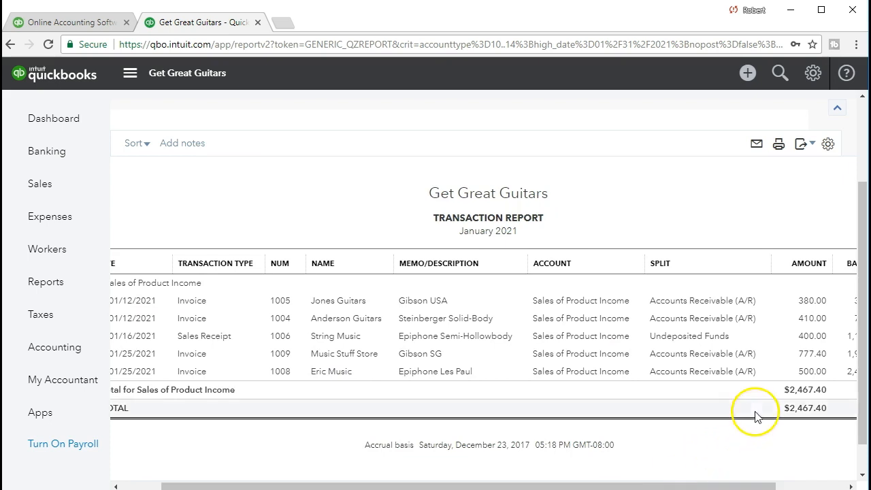
left_click(803, 355)
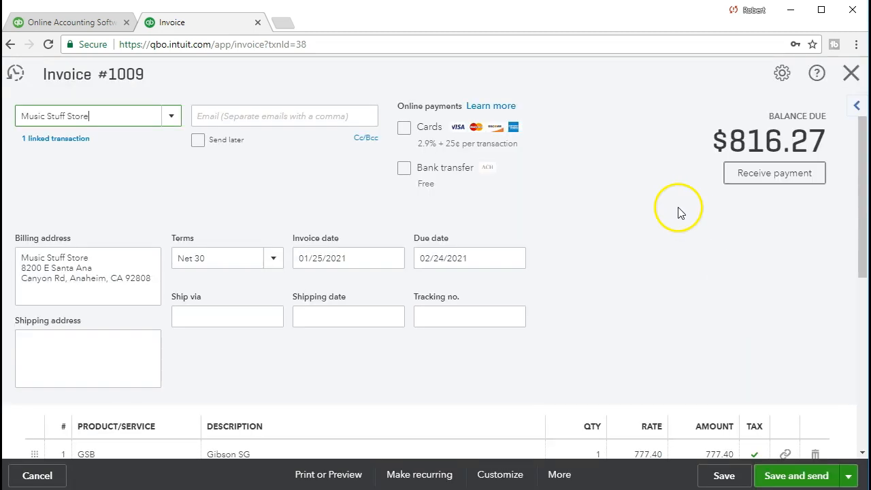
scroll(657, 220, "down", 4)
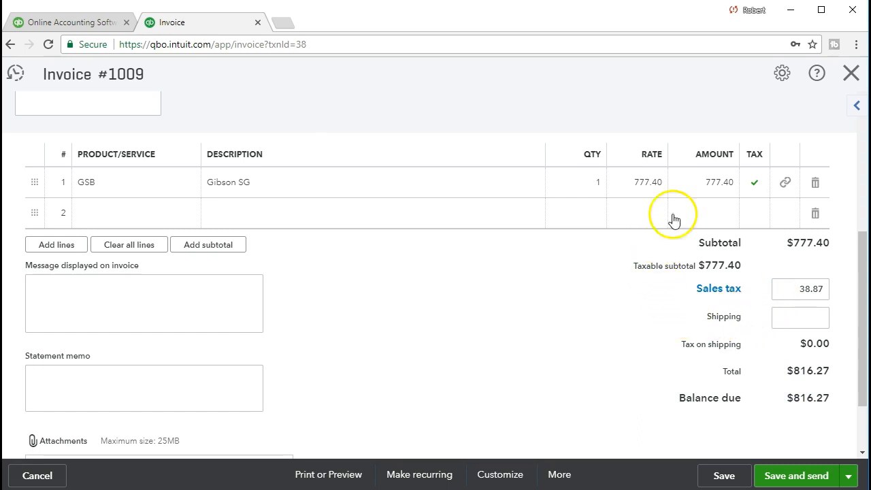
left_click(847, 81)
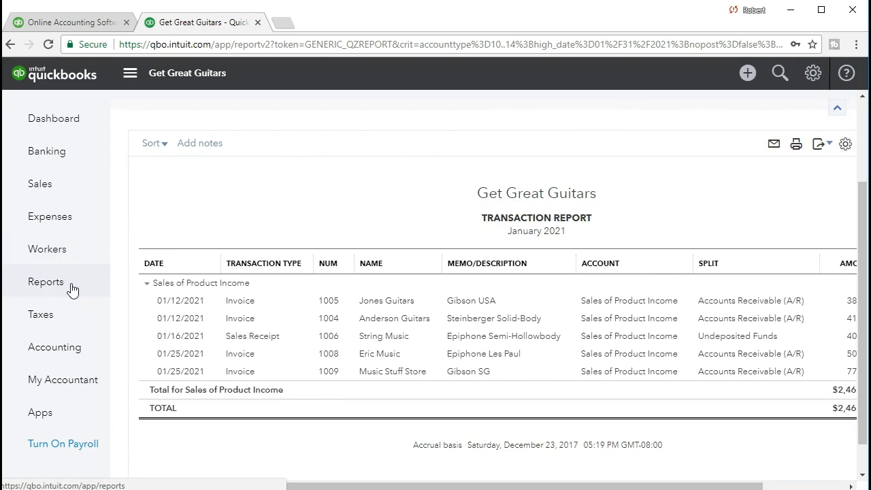
- Return to the reports, search for "bala" and open the Balance Sheet report
left_click(71, 287)
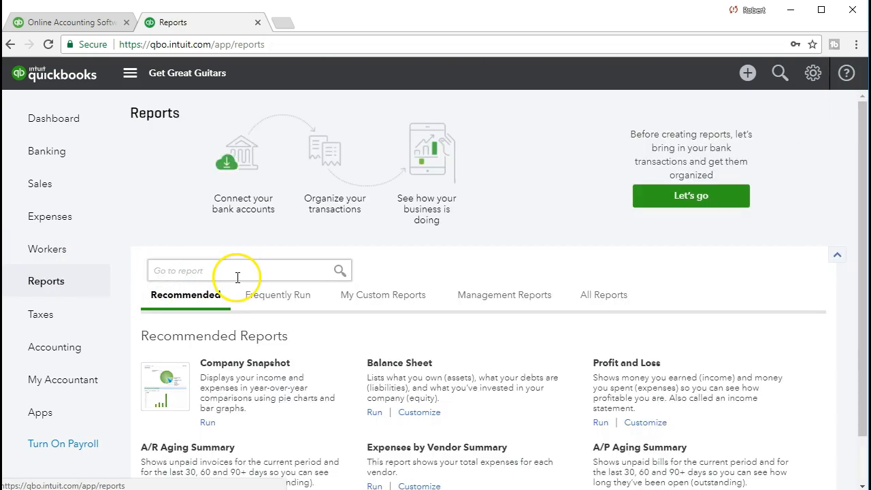
left_click(249, 272)
type("b")
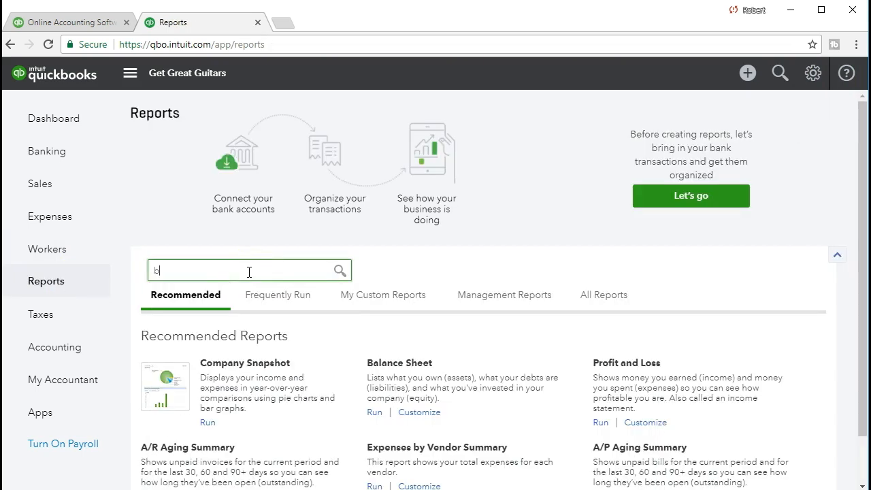
type("ala")
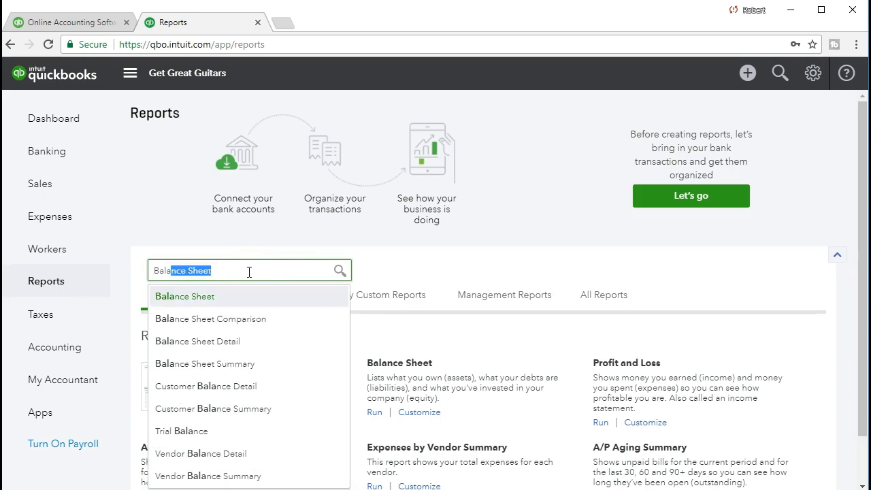
key("Return")
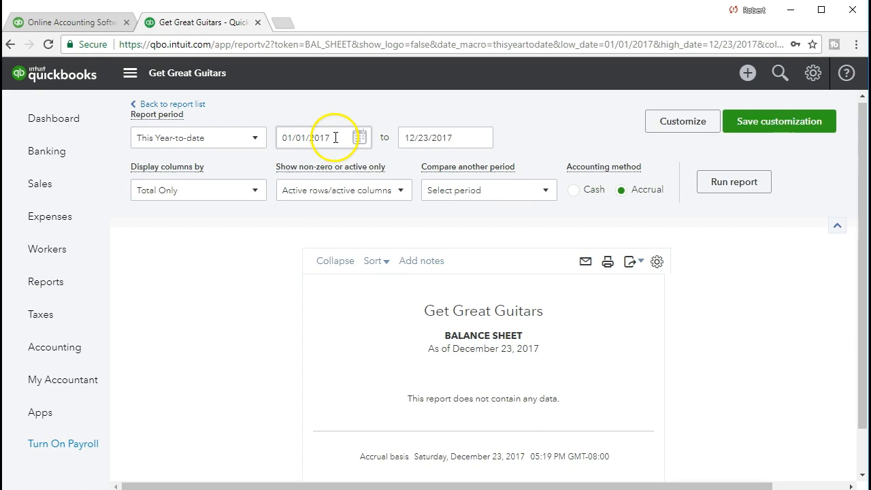
- Set the Balance Sheet's period to 01/01/2021 through 01/31/2021 and run the report
triple_click(295, 144)
type("01/01/2021")
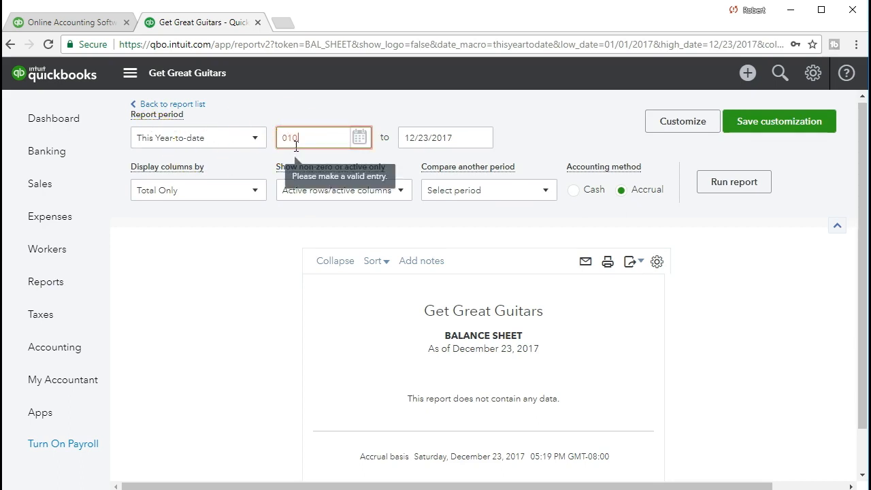
key("Tab")
type("01/31/2021")
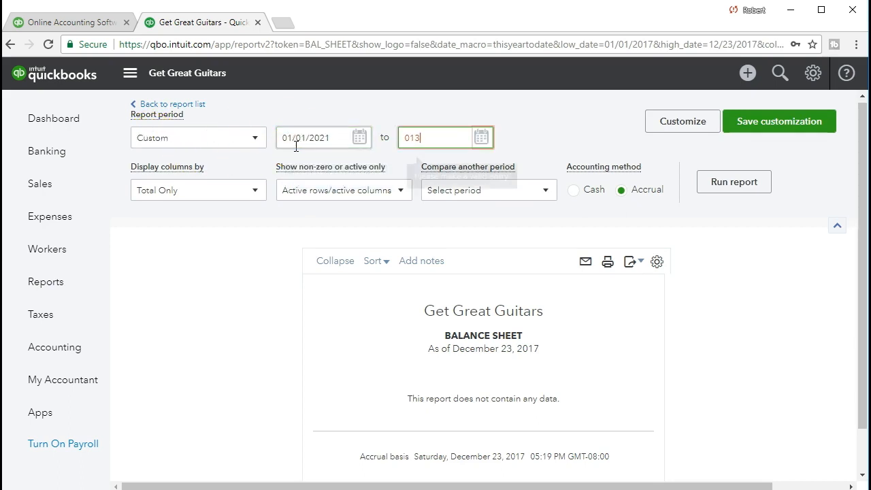
key("Tab")
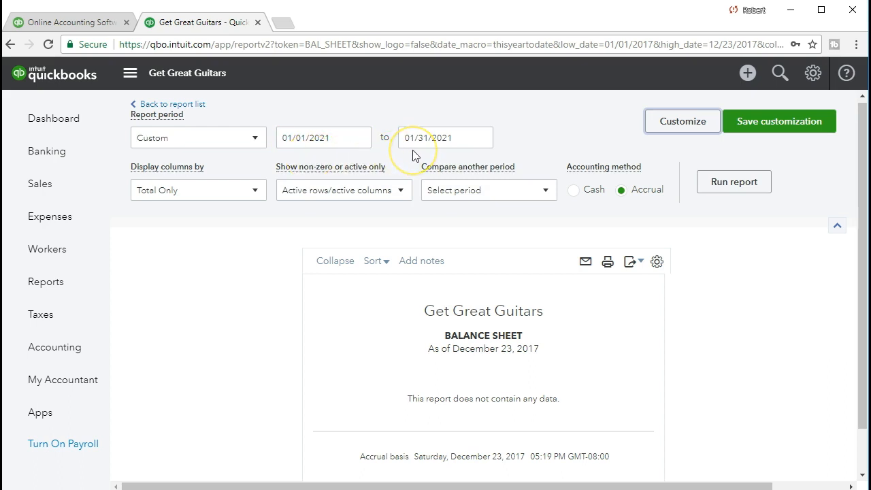
left_click(721, 185)
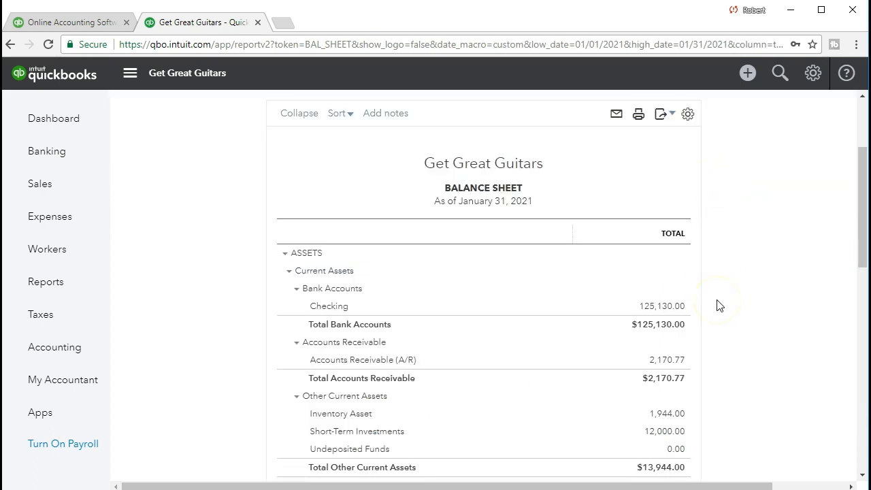
- Drill into California State Board of Equalization Payable, check the sales tax on Music Stuff Store's 01/25/2021 invoice, and close the invoice
scroll(720, 305, "down", 5)
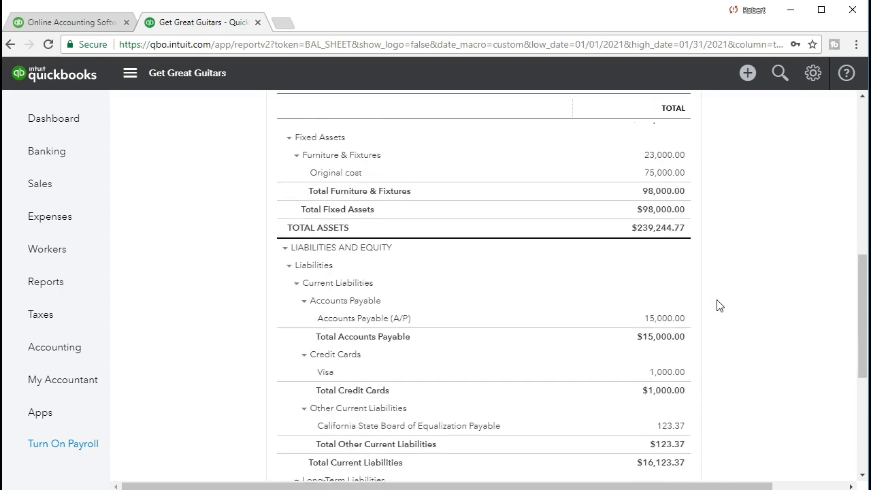
scroll(719, 306, "down", 2)
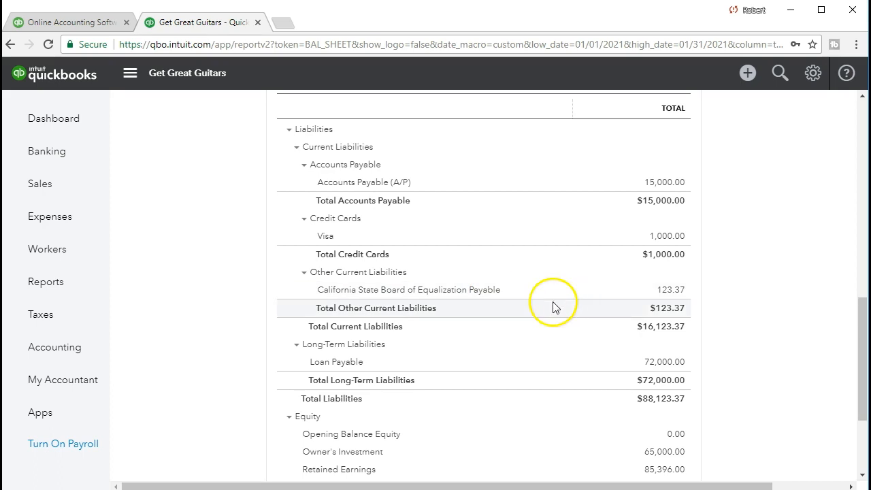
left_click(670, 289)
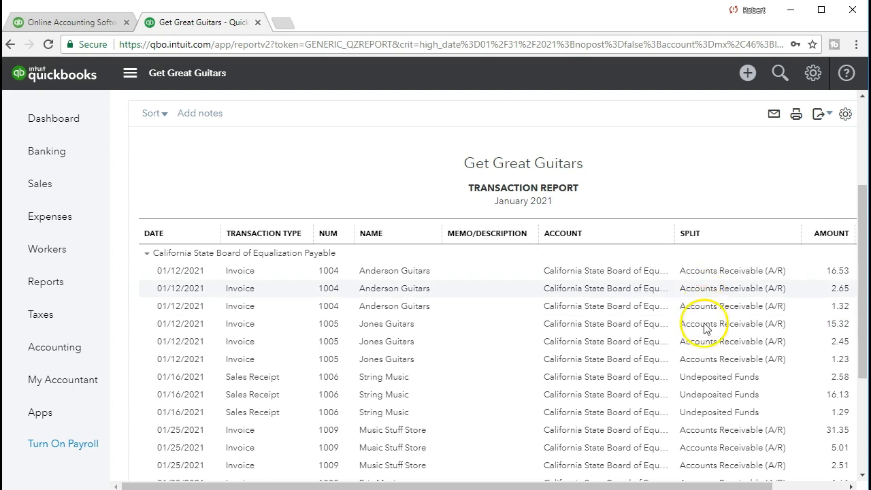
scroll(709, 330, "down", 3)
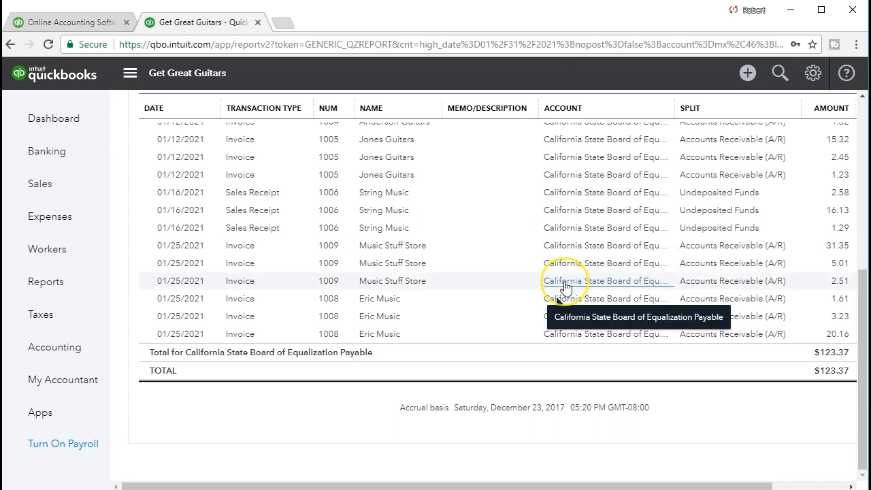
left_click(835, 247)
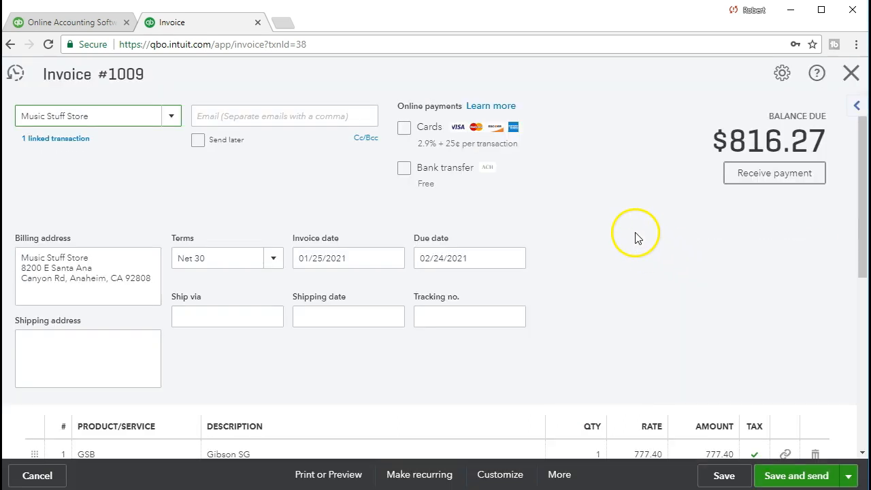
scroll(614, 256, "down", 5)
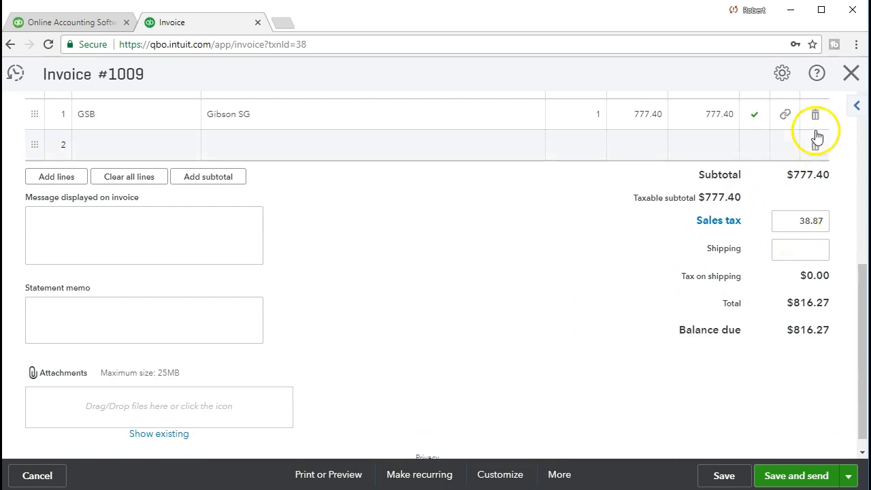
left_click(851, 74)
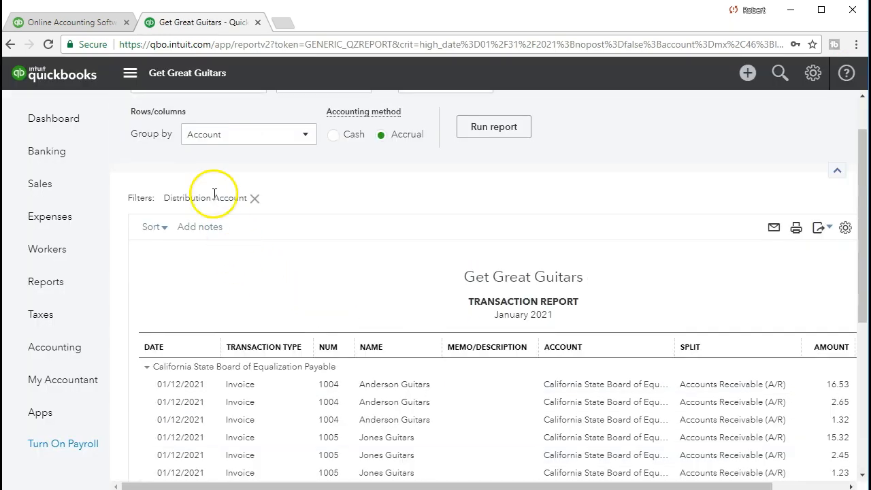
- Return to the Balance Sheet and open the Inventory Asset transaction detail, examining its amounts and balances
left_click(209, 109)
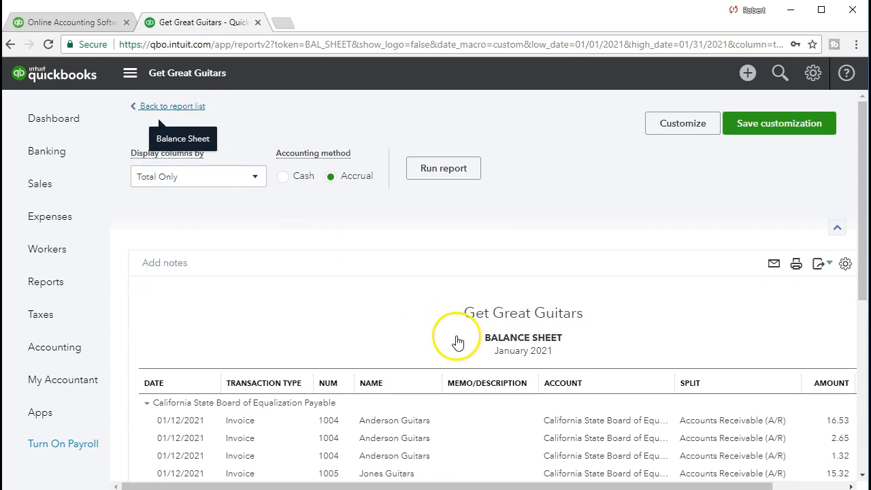
scroll(457, 341, "down", 10)
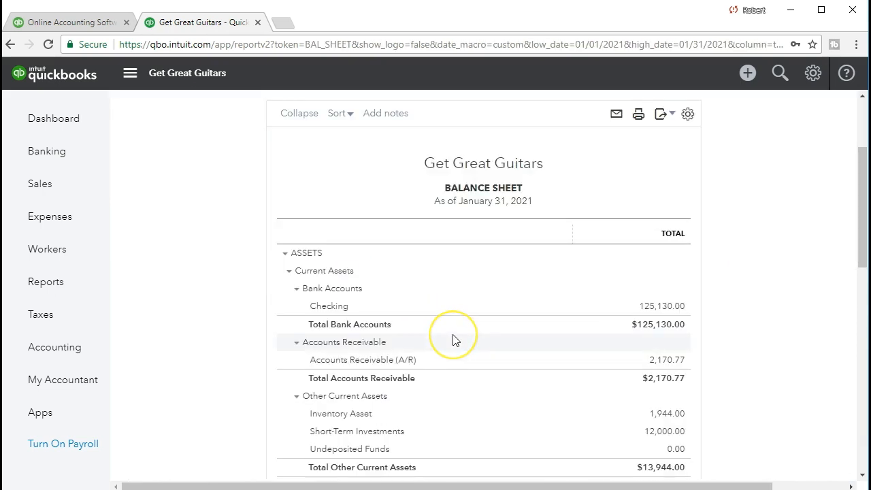
scroll(456, 340, "up", 10)
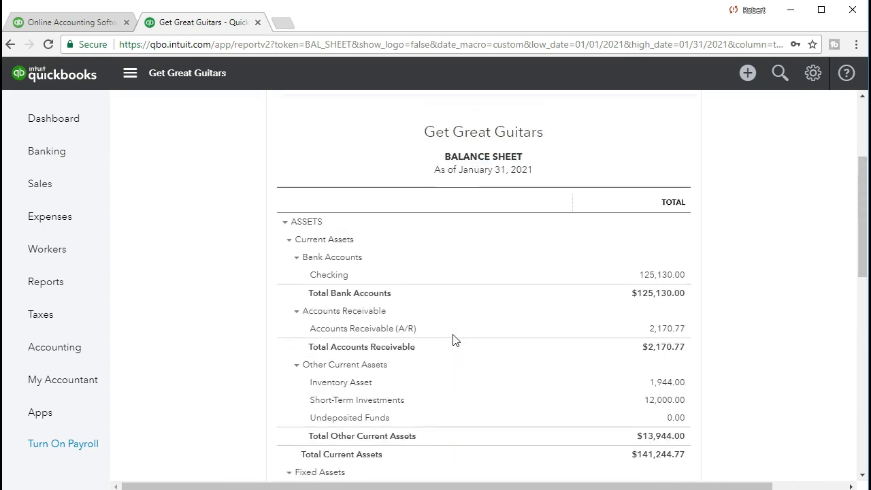
left_click(443, 338)
scroll(443, 338, "down", 1)
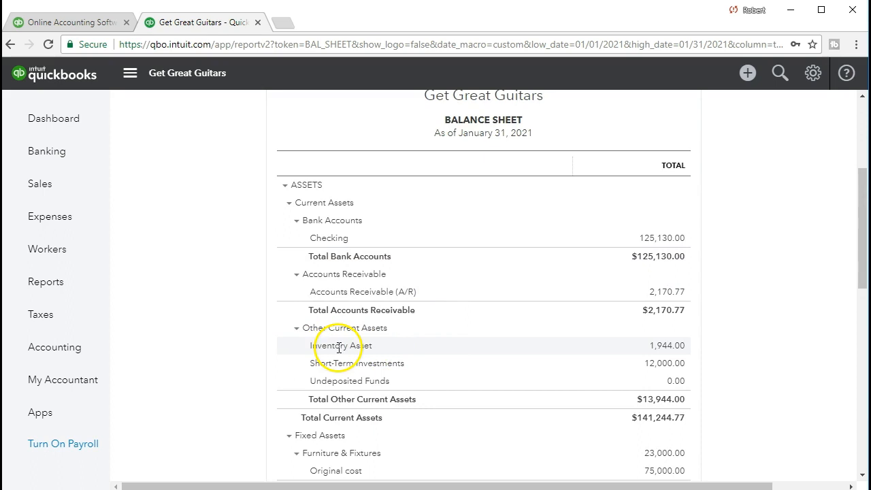
left_click(683, 352)
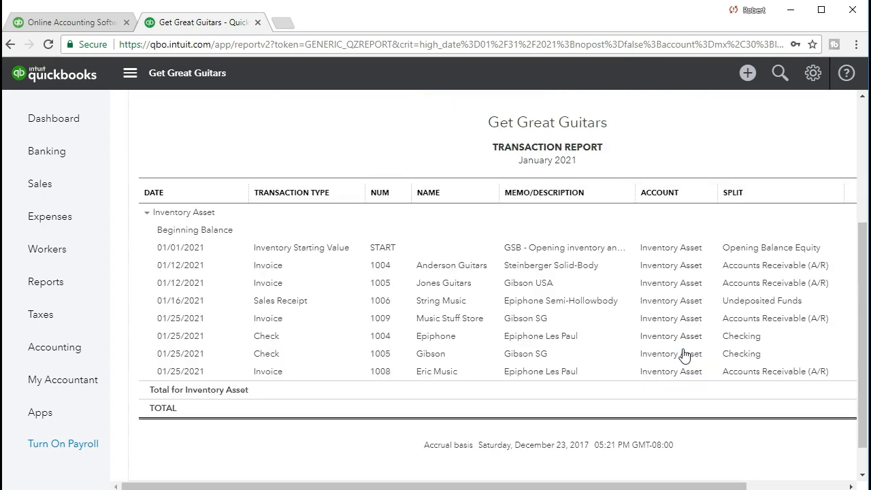
left_click_drag(647, 485, 731, 487)
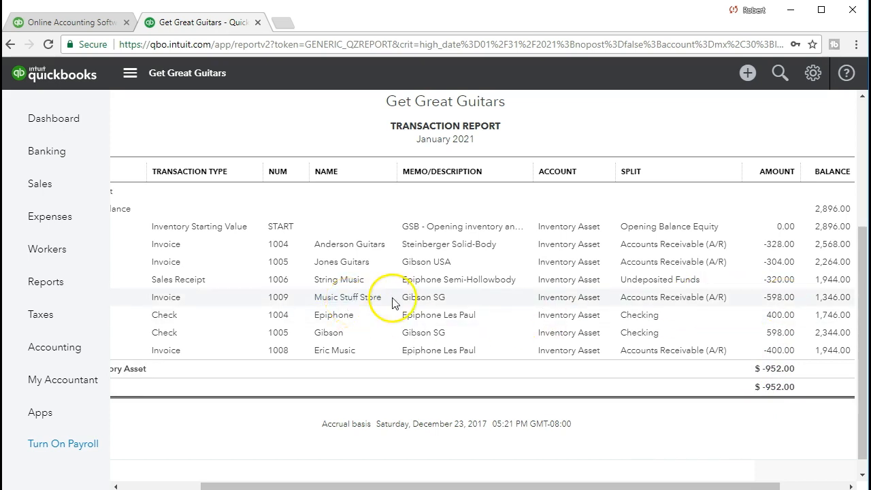
- Open Music Stuff Store's Gibson SG invoice from the Inventory Asset detail, examine its line item, and close the invoice
left_click(773, 300)
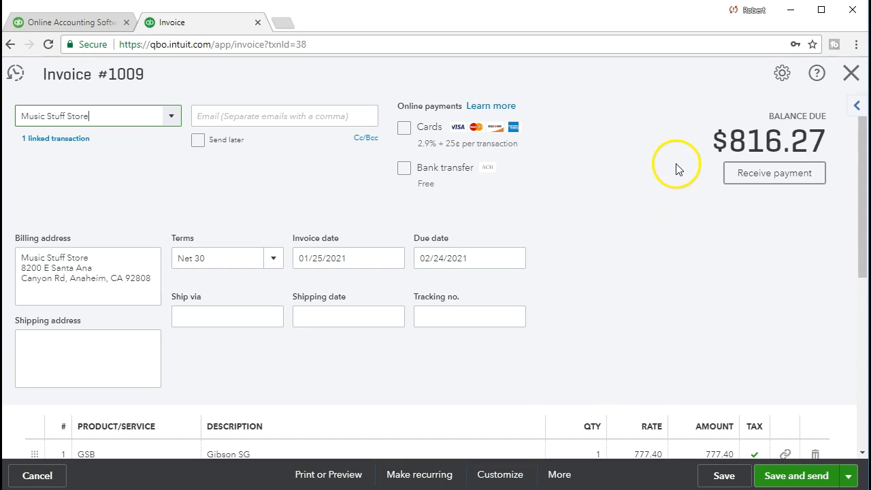
scroll(662, 221, "down", 4)
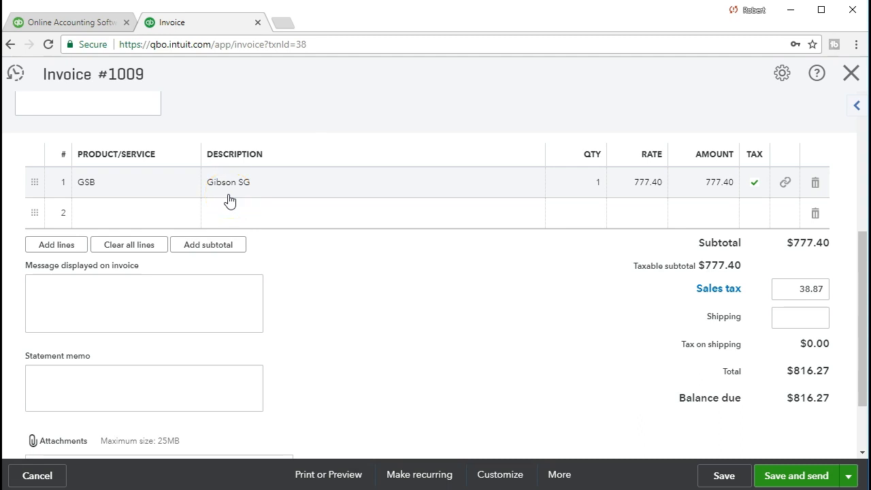
left_click(382, 321)
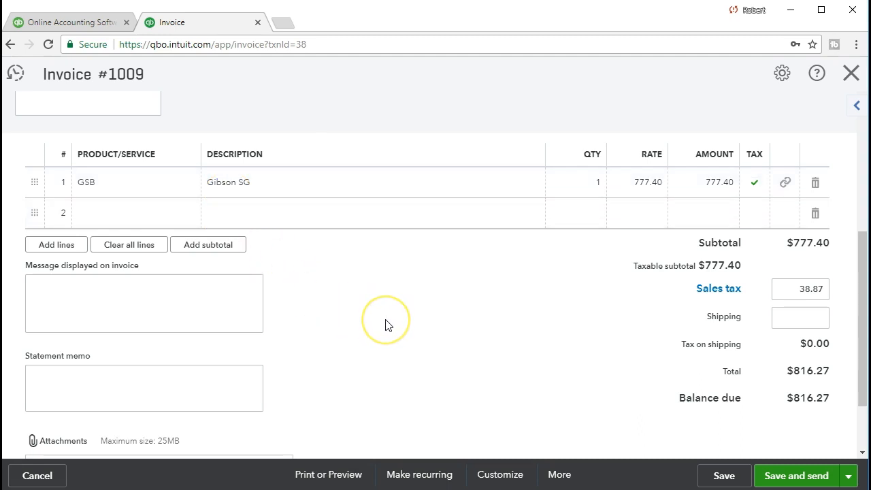
scroll(385, 324, "up", 2)
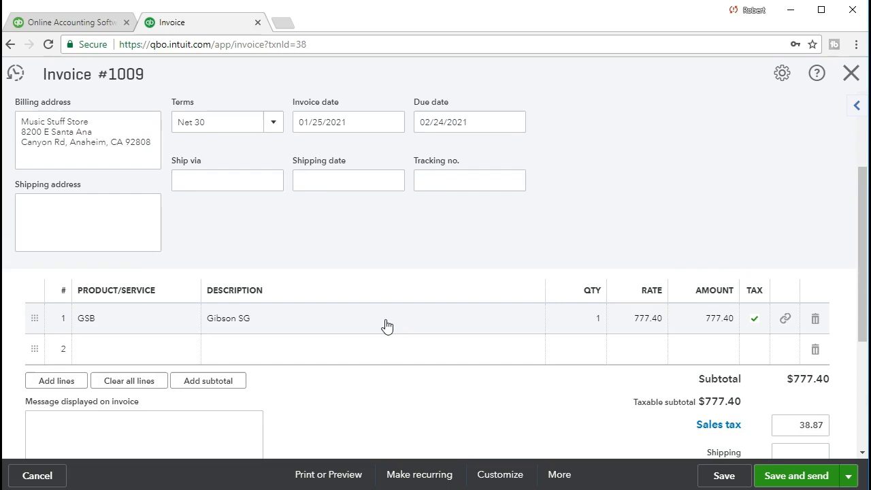
left_click(371, 328)
left_click(330, 332)
left_click(417, 299)
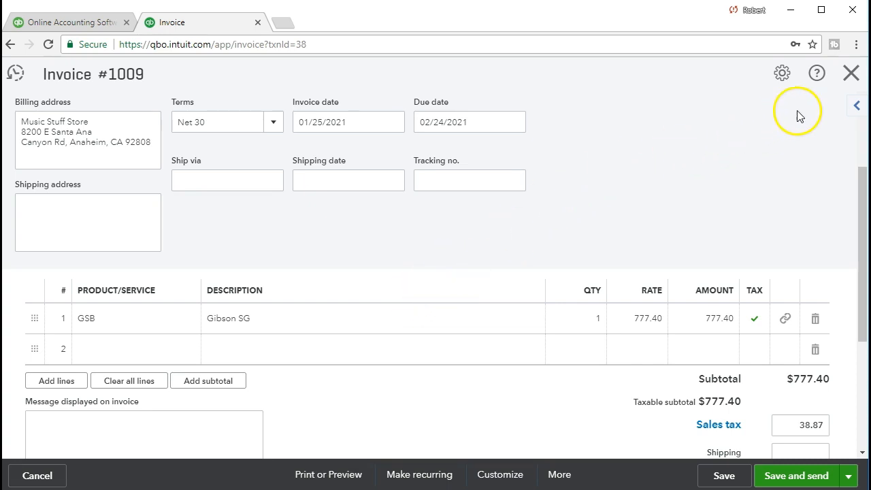
left_click(849, 77)
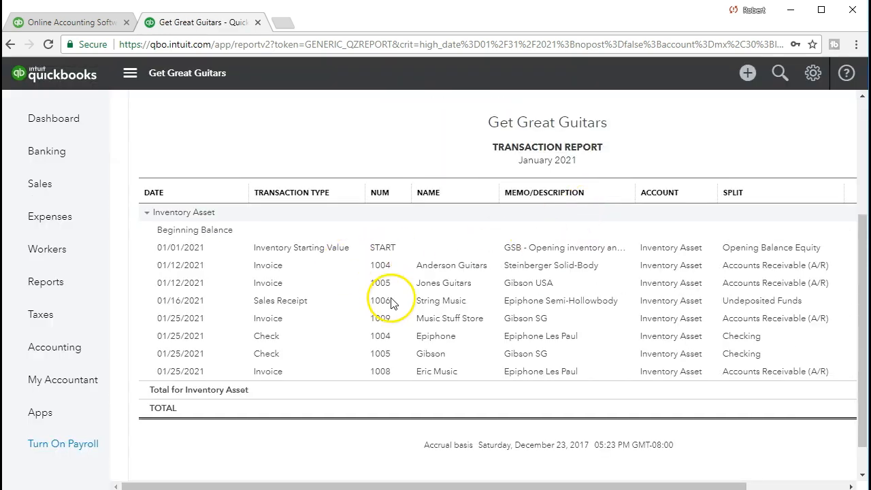
- Search the reports for "prof" and open the Profit and Loss report
scroll(394, 299, "down", 1)
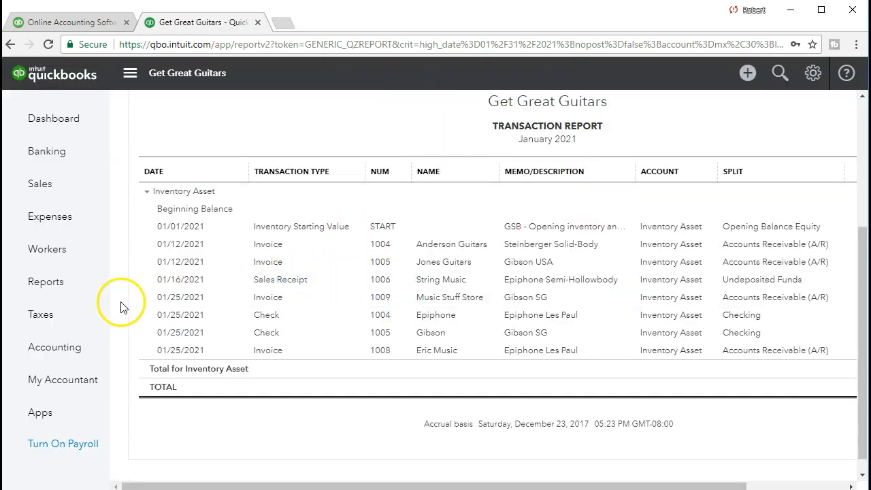
left_click(80, 289)
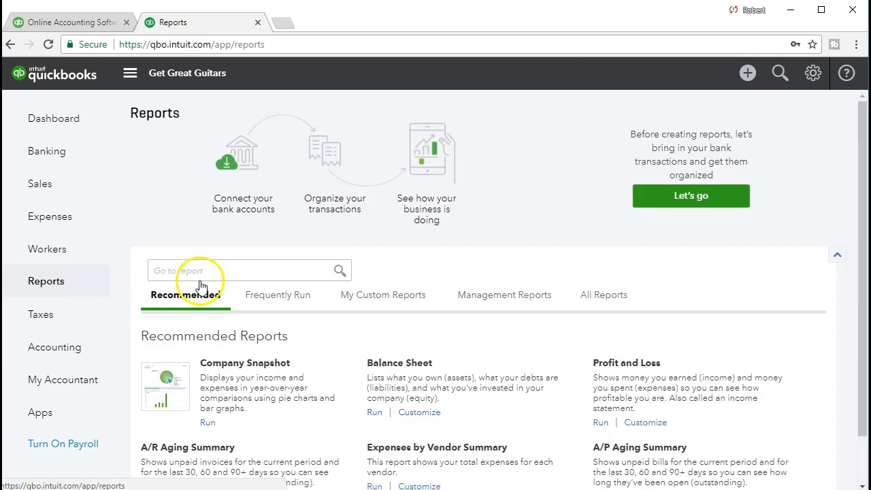
left_click(249, 271)
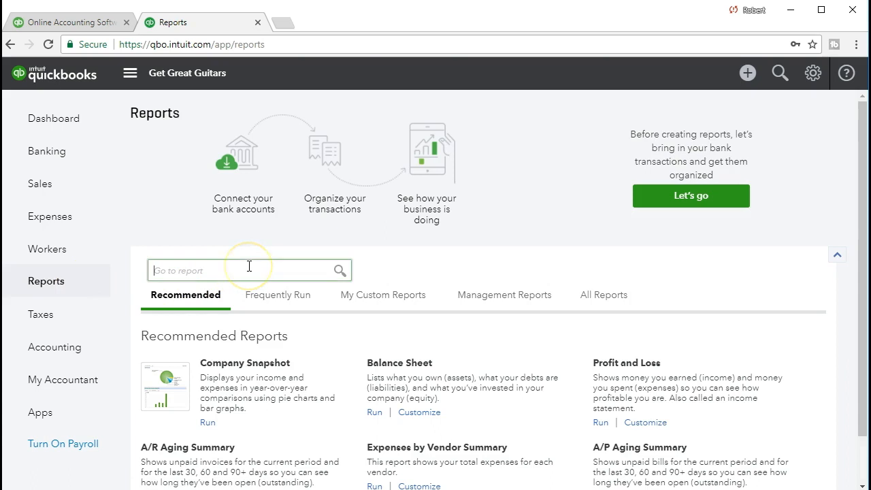
type("rof")
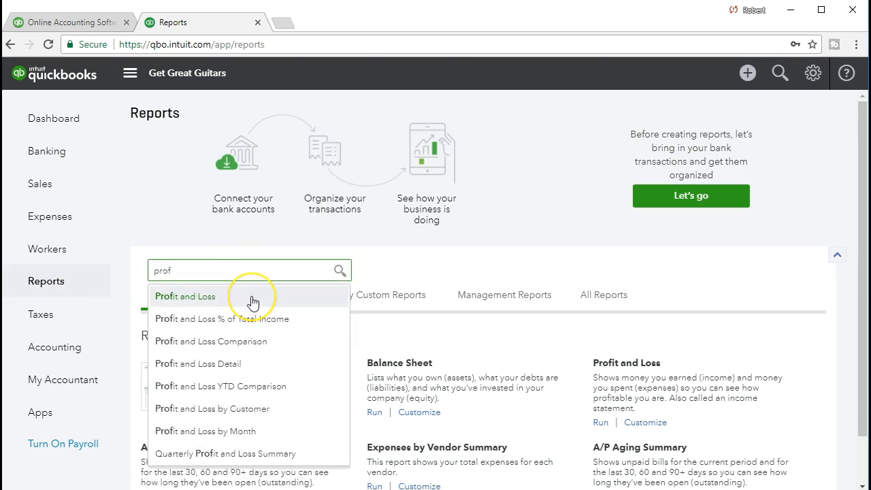
left_click(252, 302)
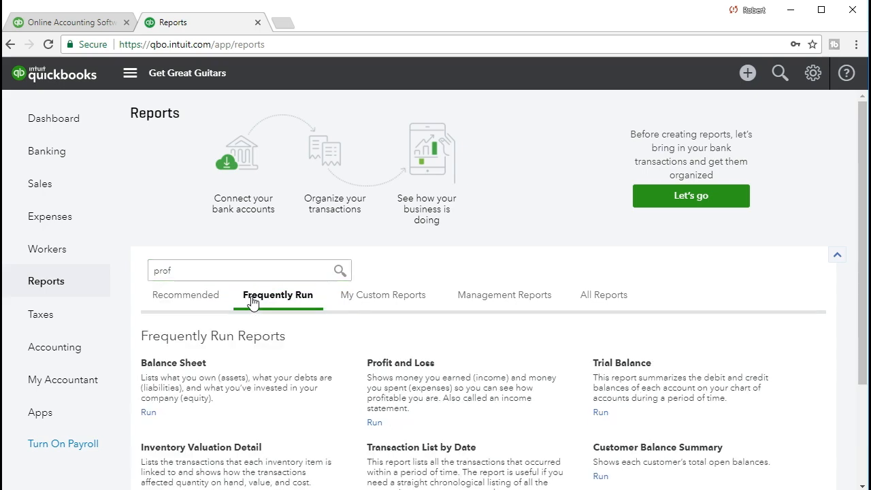
left_click(257, 298)
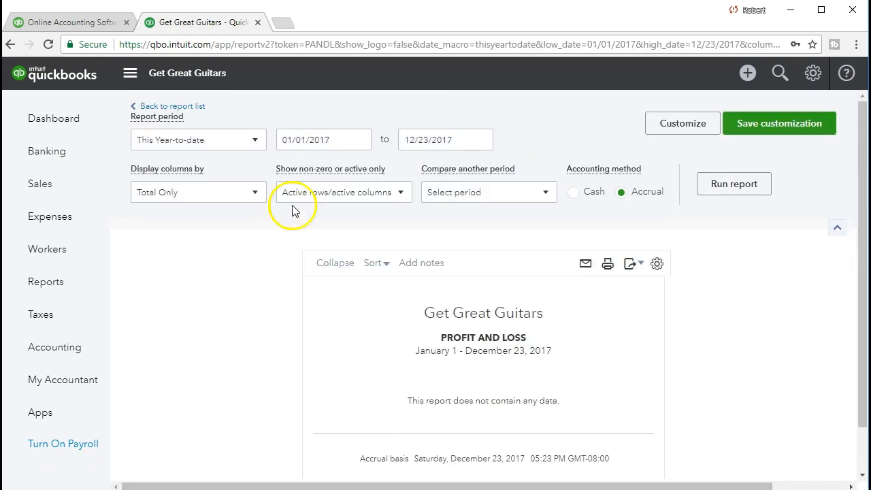
- Set the Profit and Loss period to 01/01/2021 through 01/31/2021 and run the report
left_click(346, 140)
type("01/01/2021")
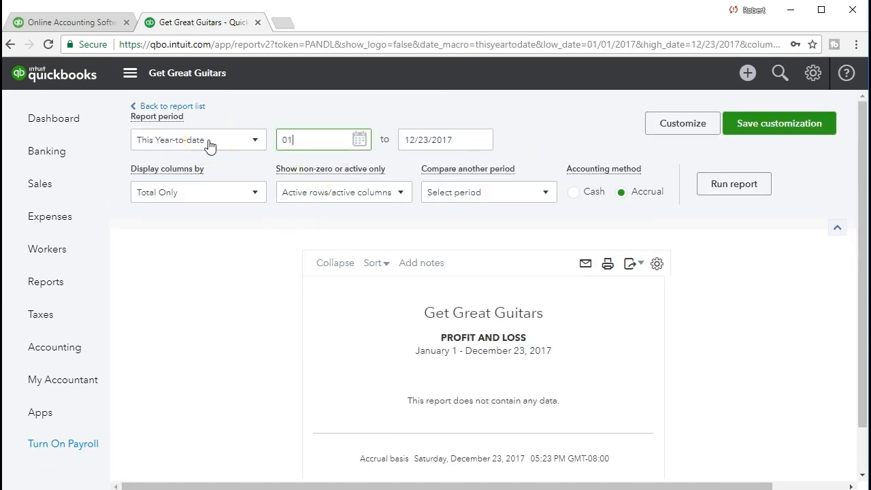
key("Tab")
type("01/31/2021")
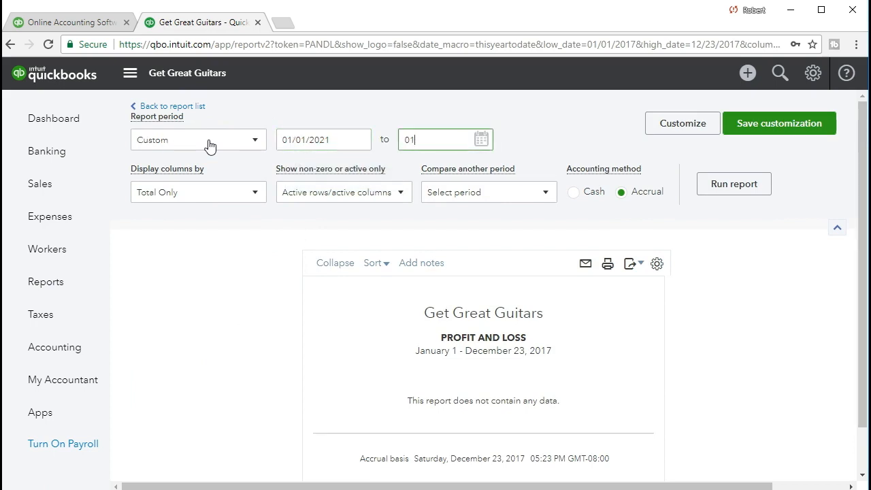
key("Tab")
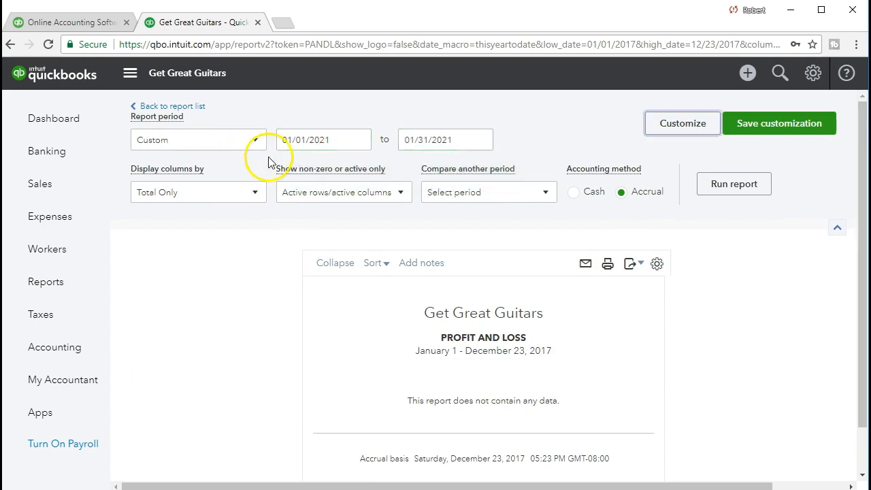
left_click(706, 197)
scroll(670, 235, "up", 3)
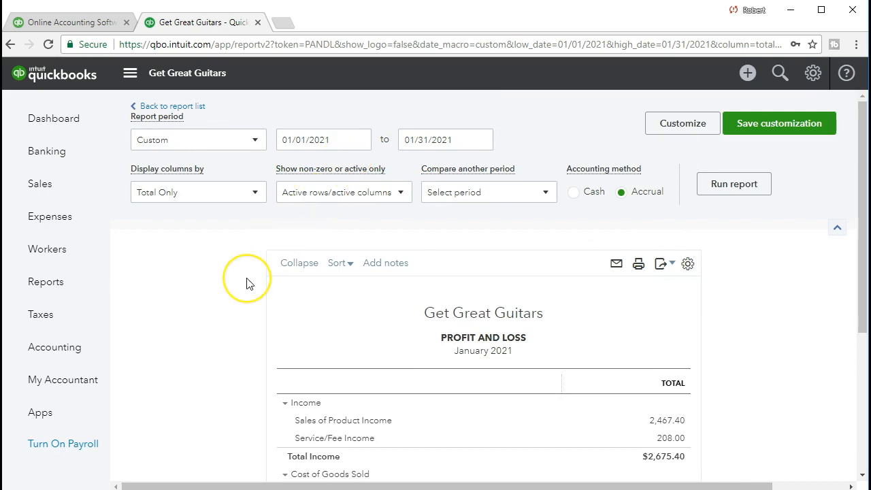
- Open the Cost of Goods Sold transaction detail from the Profit and Loss report and examine its amounts and balances
scroll(247, 284, "down", 3)
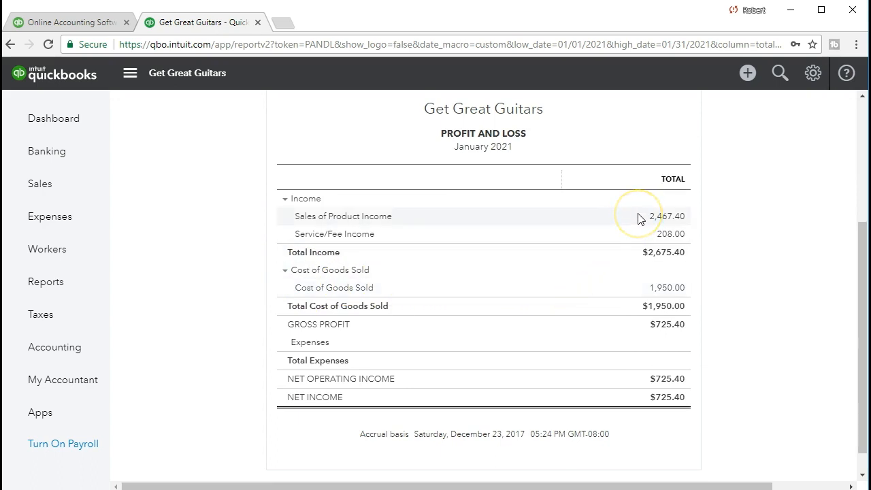
left_click(658, 291)
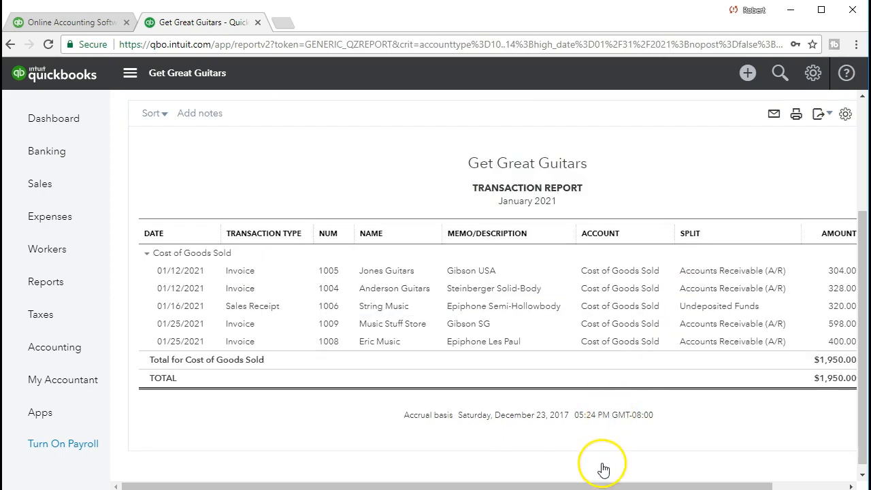
left_click_drag(674, 484, 690, 483)
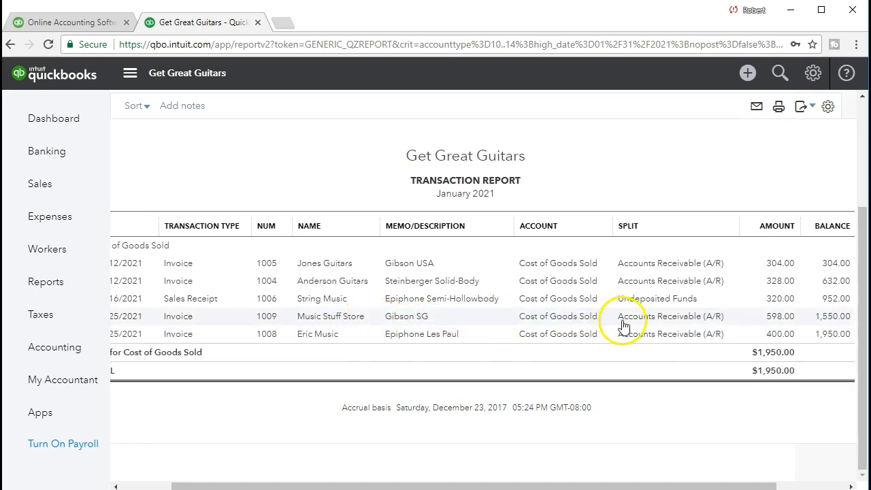
- Open Music Stuff Store's invoice from the Cost of Goods Sold detail, examine its Gibson SG line and totals, and close the invoice
left_click(776, 317)
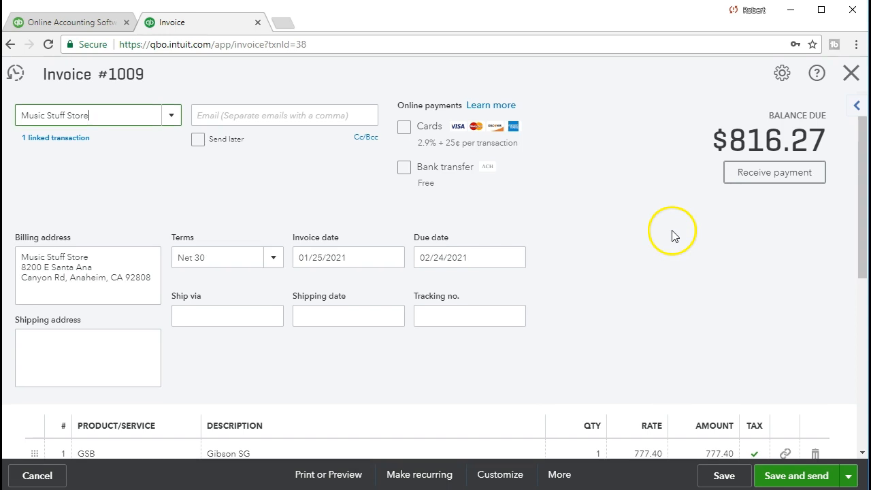
scroll(672, 236, "down", 3)
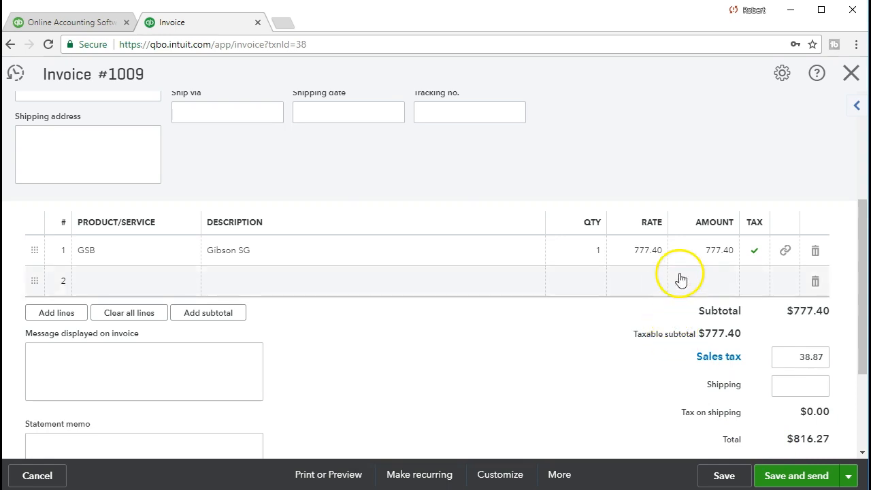
left_click(850, 76)
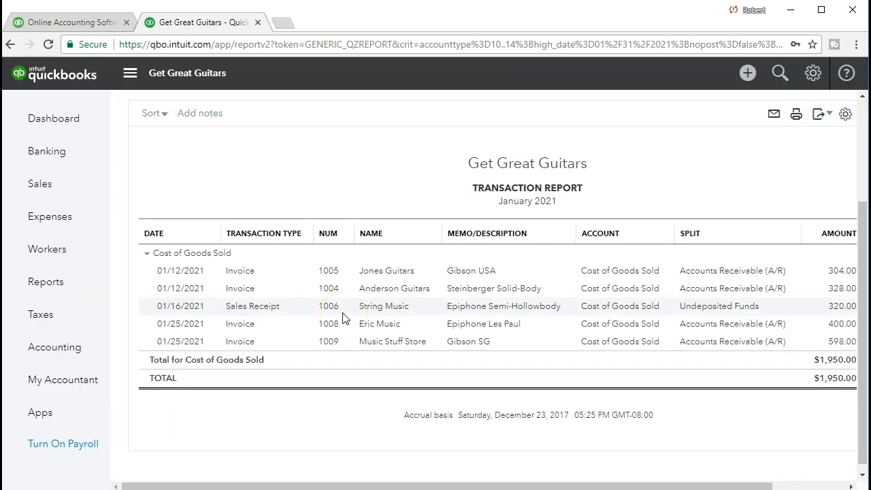
- Return to the Profit and Loss summary and examine its income, cost of goods sold and net income
scroll(278, 365, "up", 3)
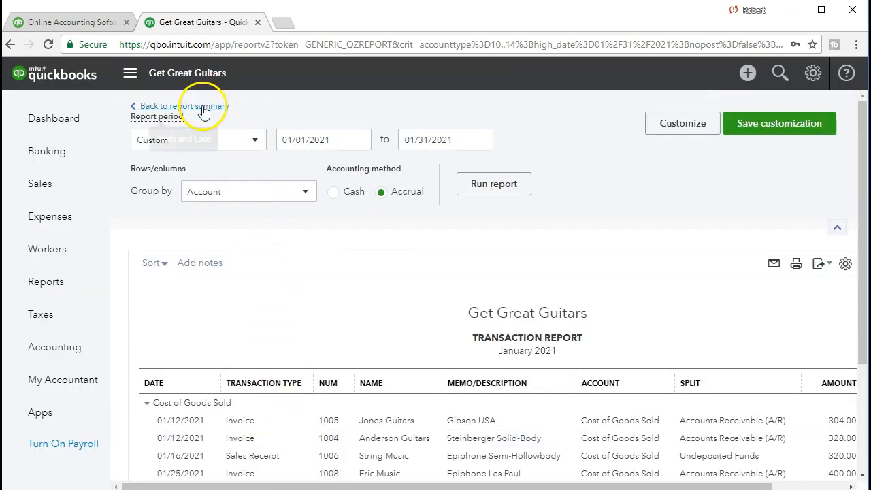
left_click(203, 109)
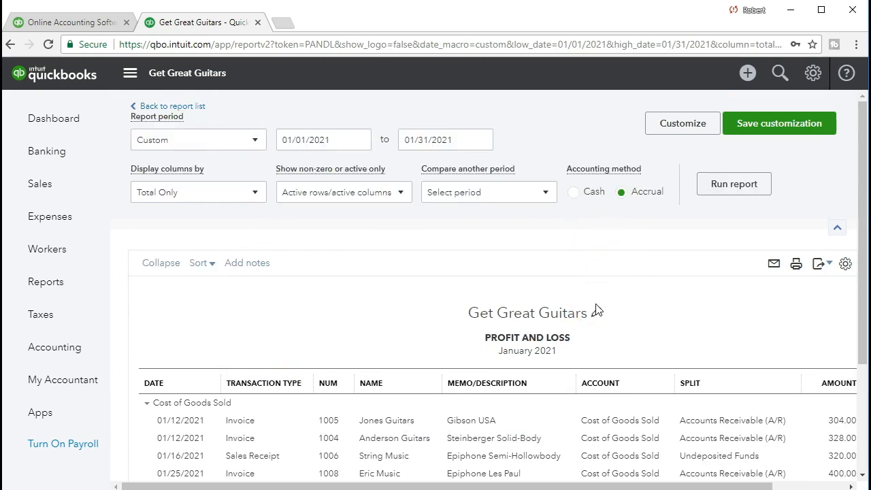
scroll(595, 310, "down", 3)
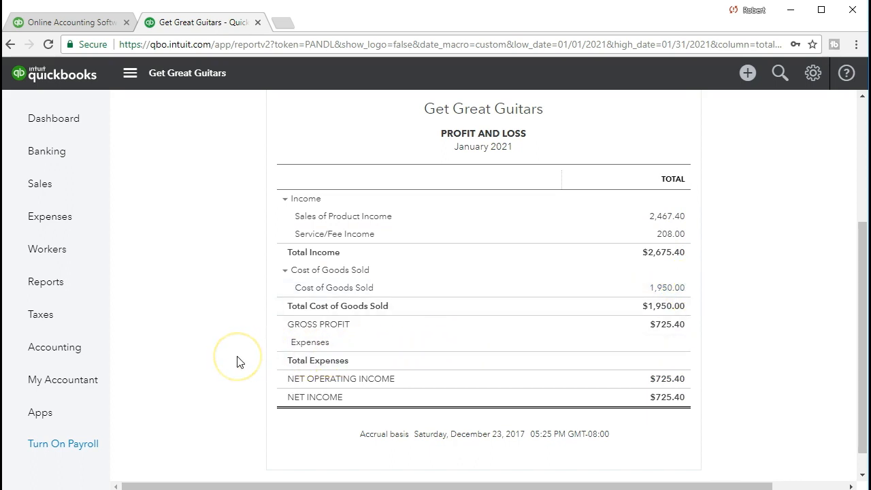
- Open the Products and Services list and check the GSB item's cost and quantity on hand
left_click(68, 193)
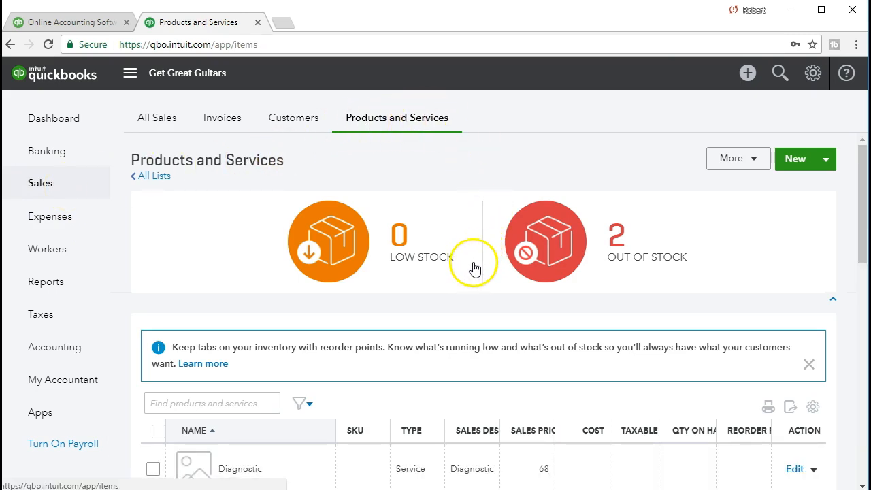
scroll(474, 268, "down", 2)
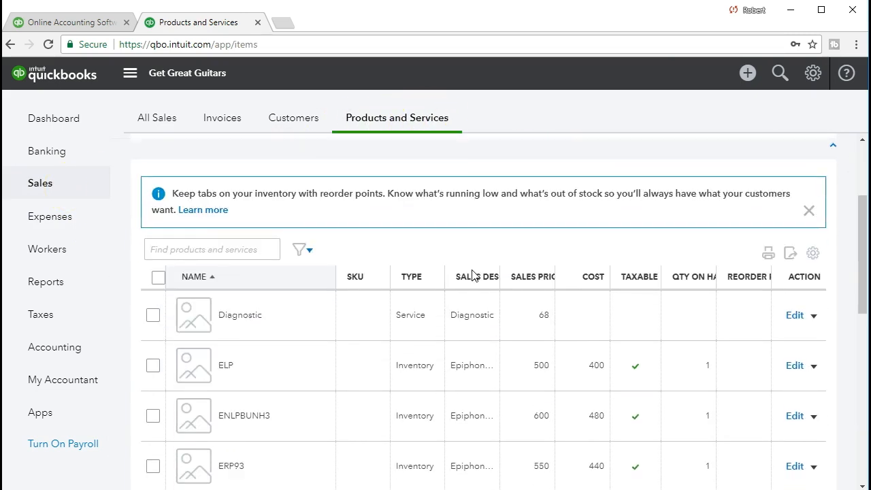
scroll(474, 272, "down", 3)
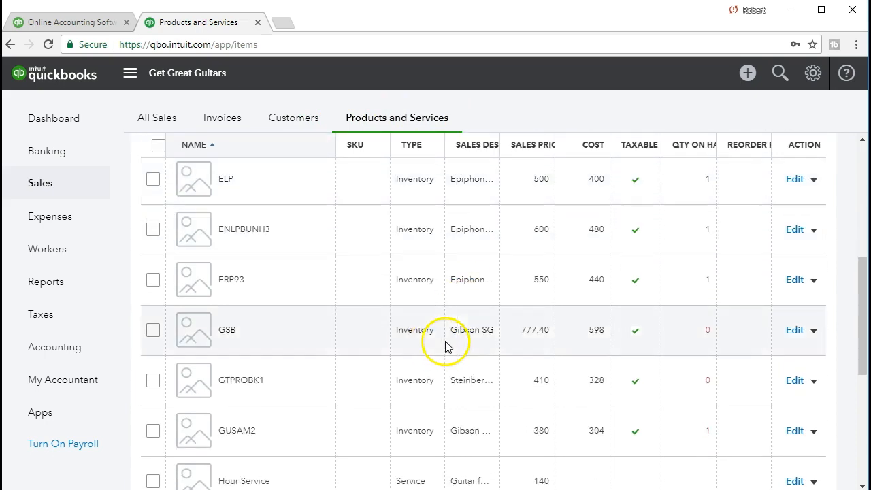